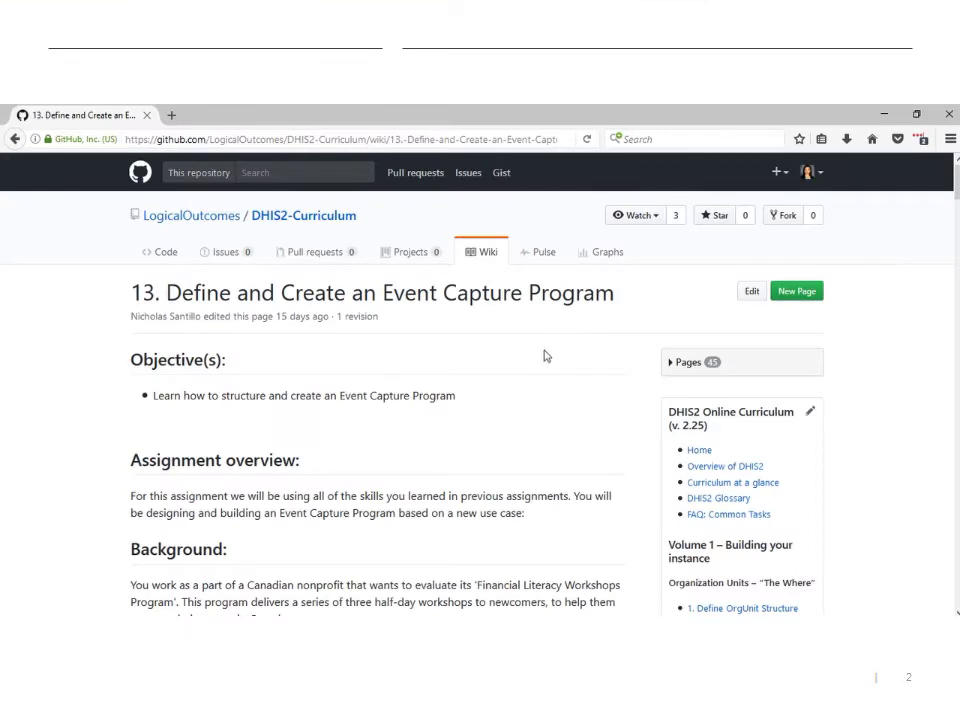
# - Read the assignment's Background section, covering the three workshops, the funders' requirements and what the organization wants to know
pyautogui.scroll(-5, 544, 356)
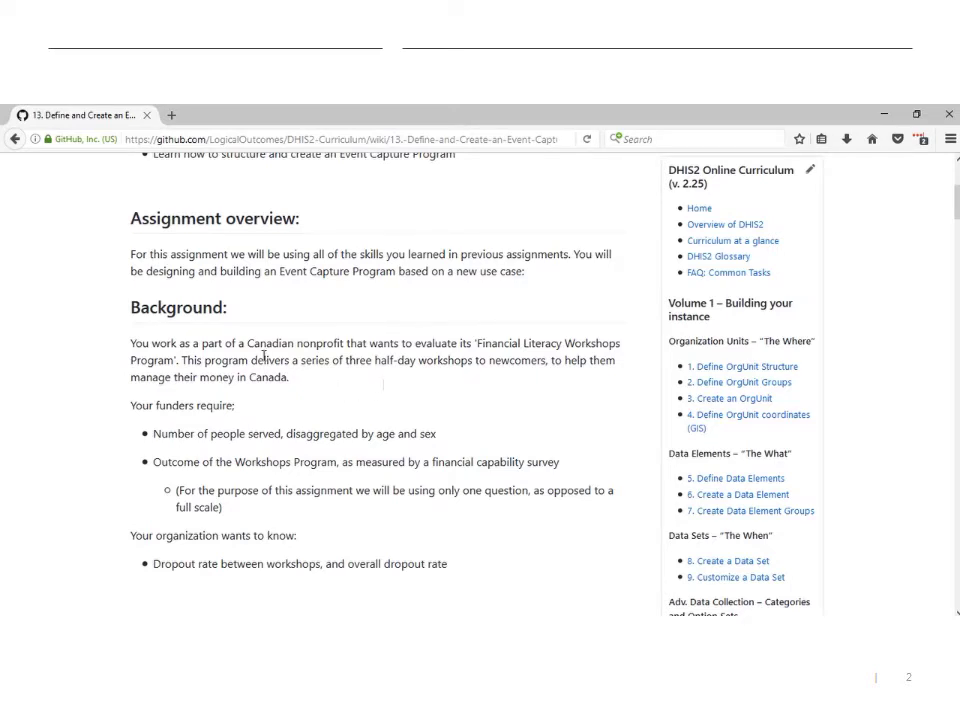
pyautogui.moveTo(332, 363); pyautogui.dragTo(550, 366)
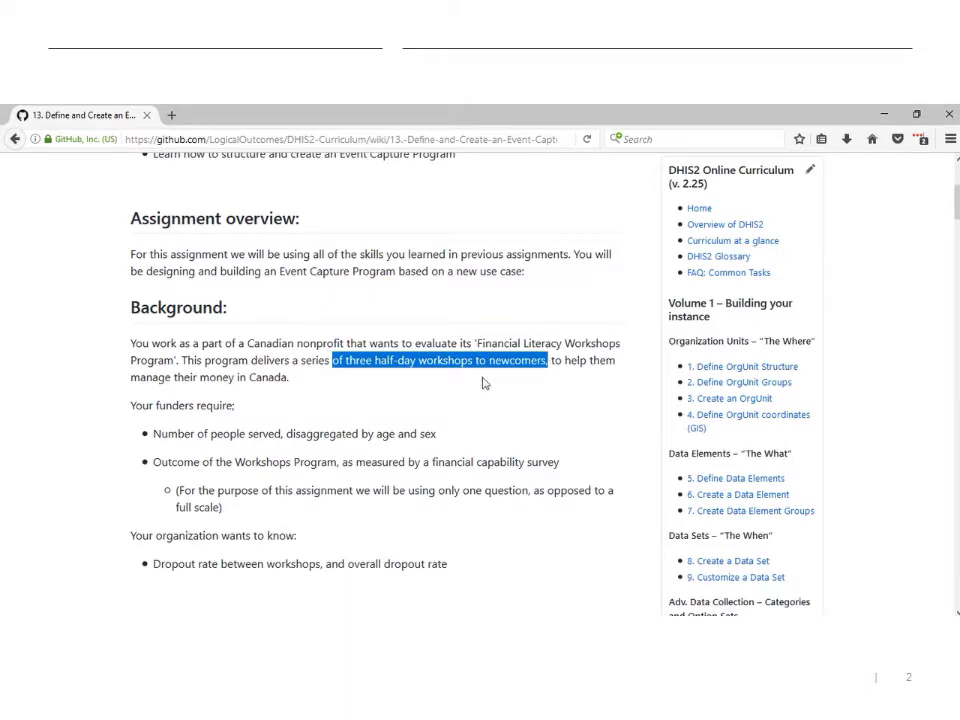
pyautogui.click(278, 416)
pyautogui.moveTo(138, 407); pyautogui.dragTo(263, 416)
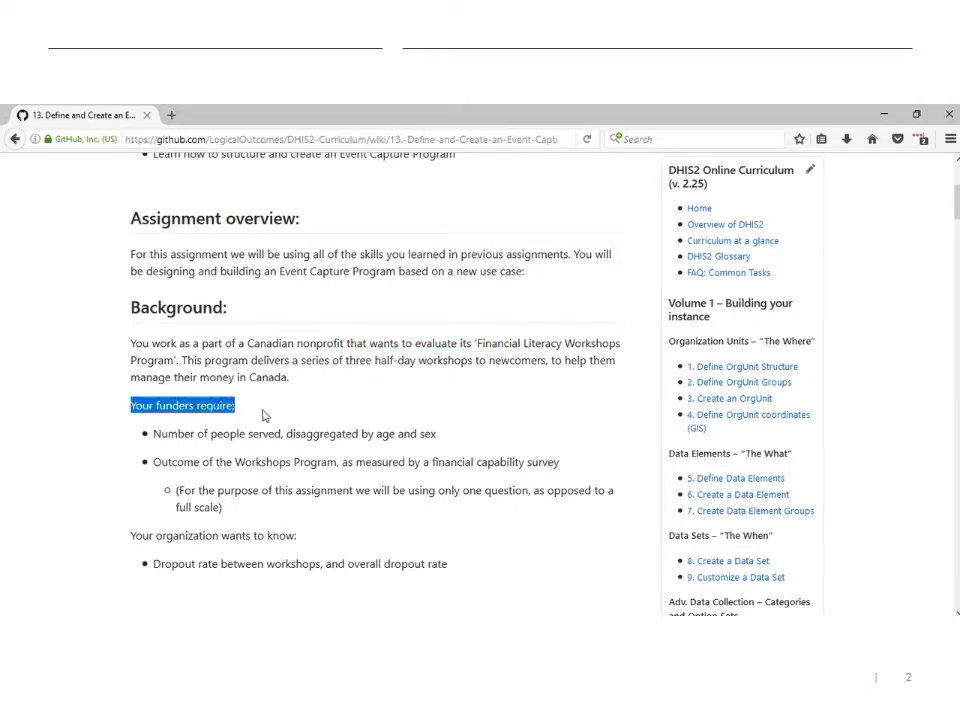
pyautogui.click(270, 411)
pyautogui.scroll(-2, 272, 411)
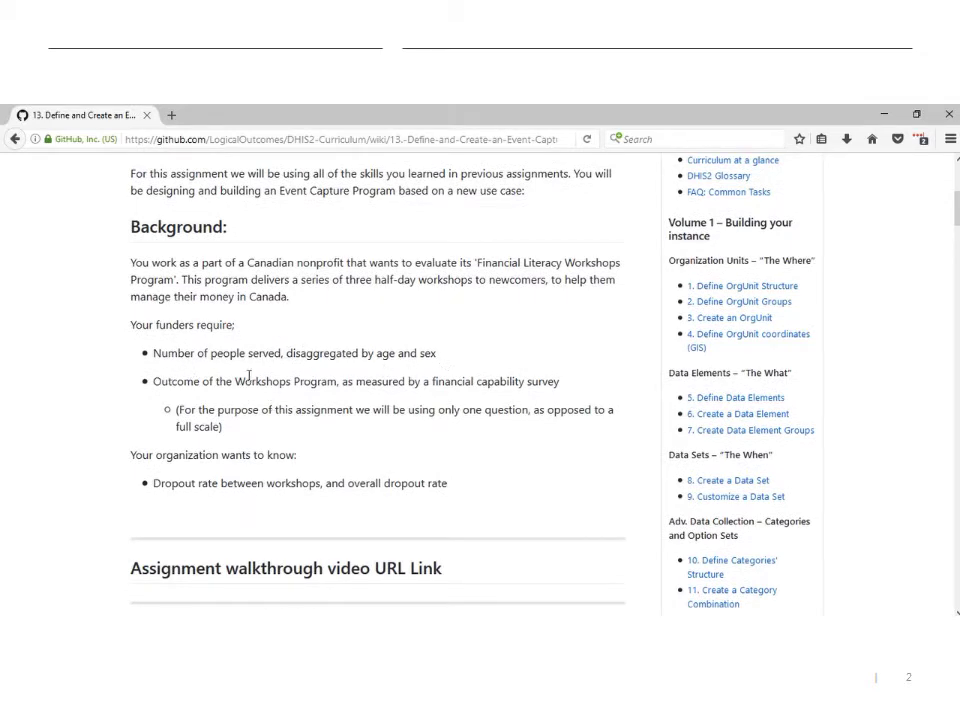
pyautogui.moveTo(151, 352); pyautogui.dragTo(454, 510)
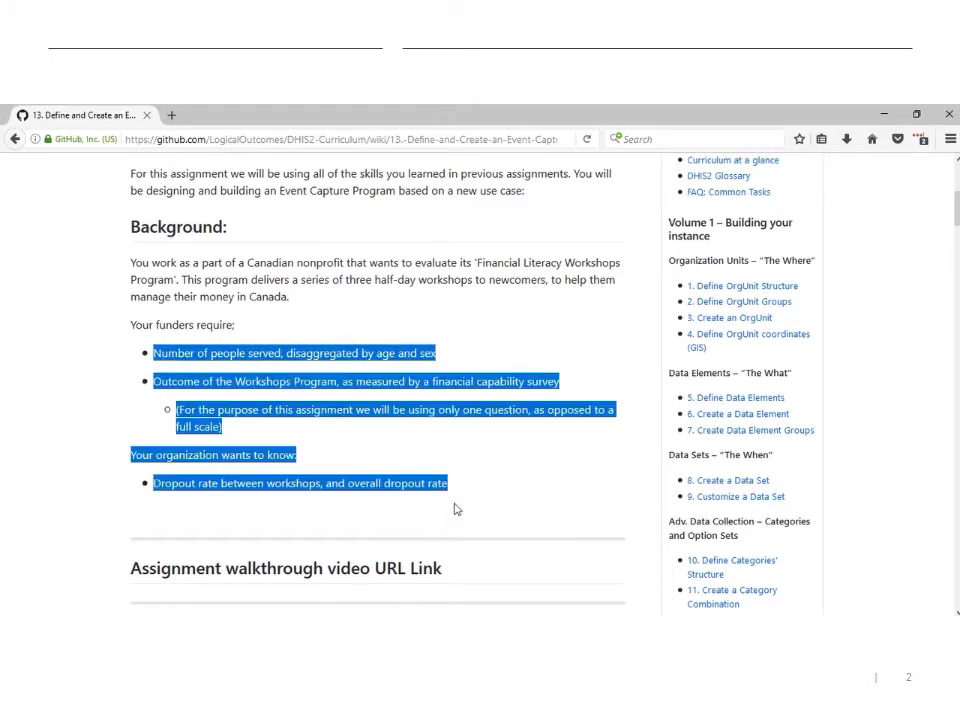
pyautogui.click(472, 493)
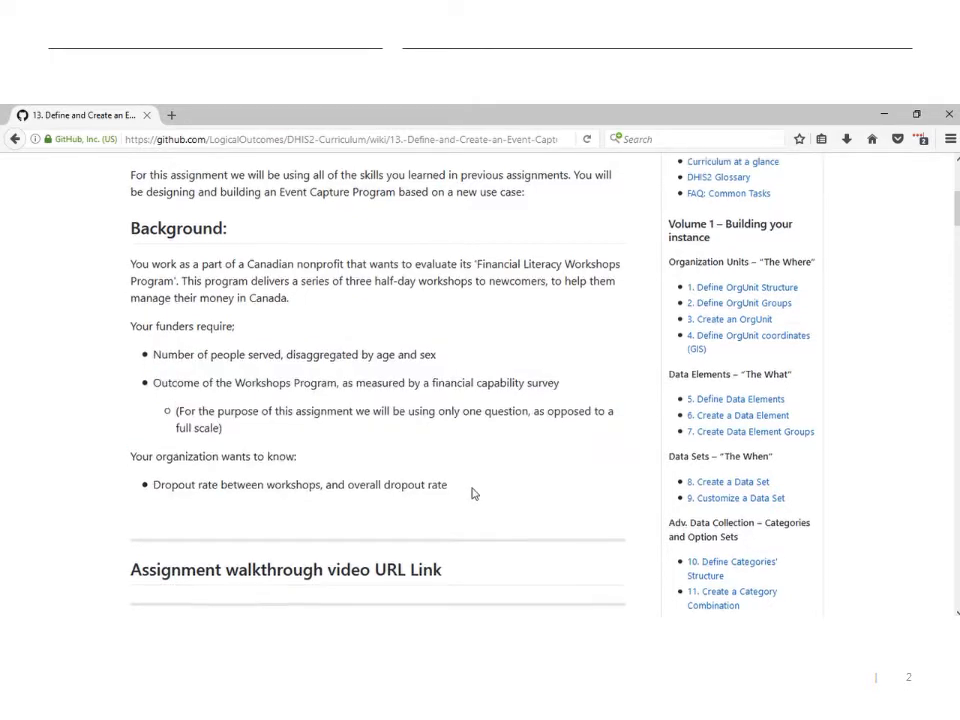
pyautogui.scroll(2, 474, 493)
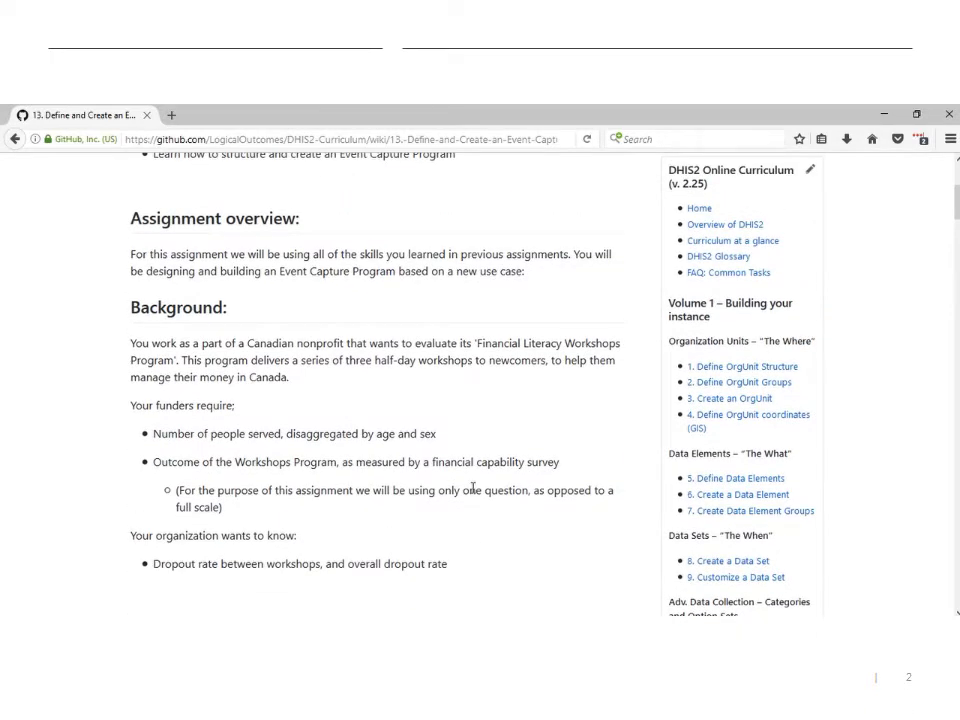
# - Switch to DHIS 2, open program management in the Programs / Attributes app and start a new program
pyautogui.hotkey('alt', 'Tab')
pyautogui.hotkey('alt', 'Tab')
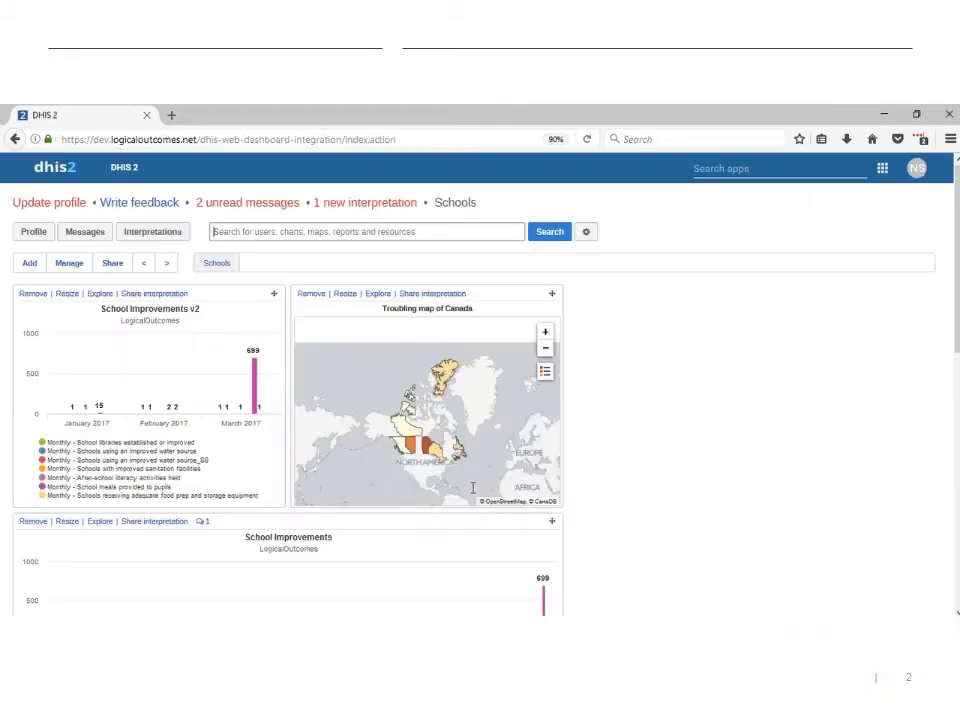
pyautogui.click(882, 170)
pyautogui.scroll(-3, 776, 349)
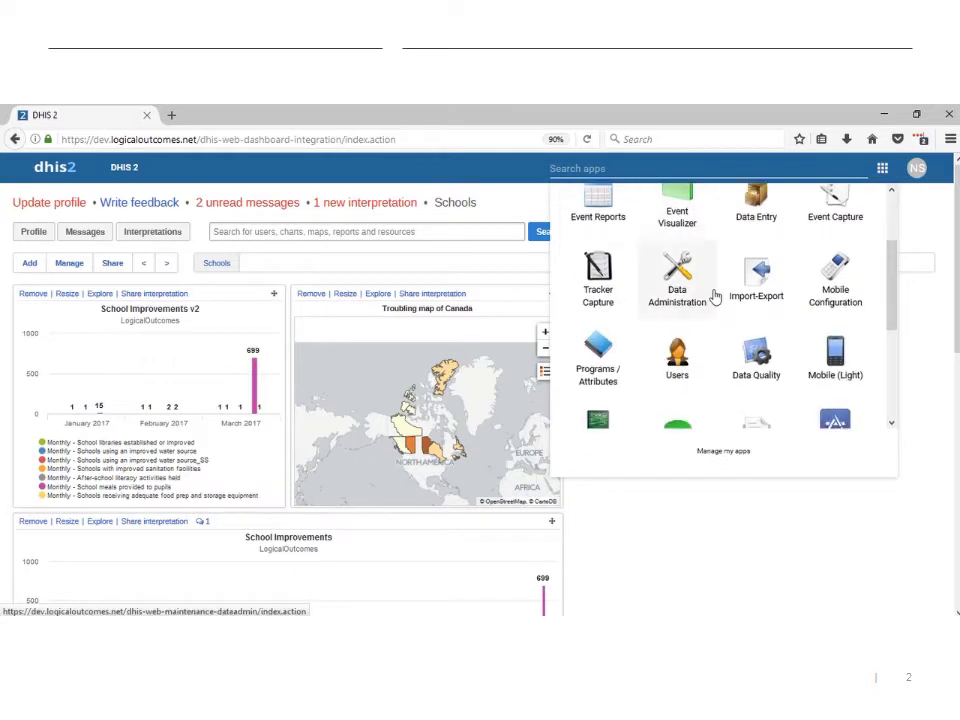
pyautogui.click(598, 365)
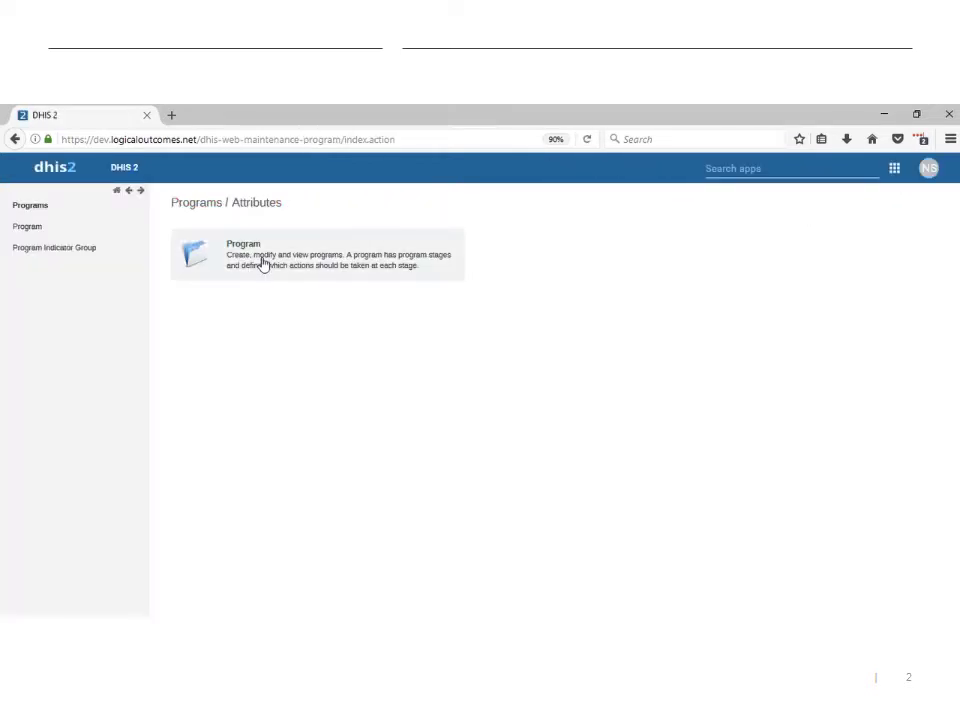
pyautogui.click(262, 262)
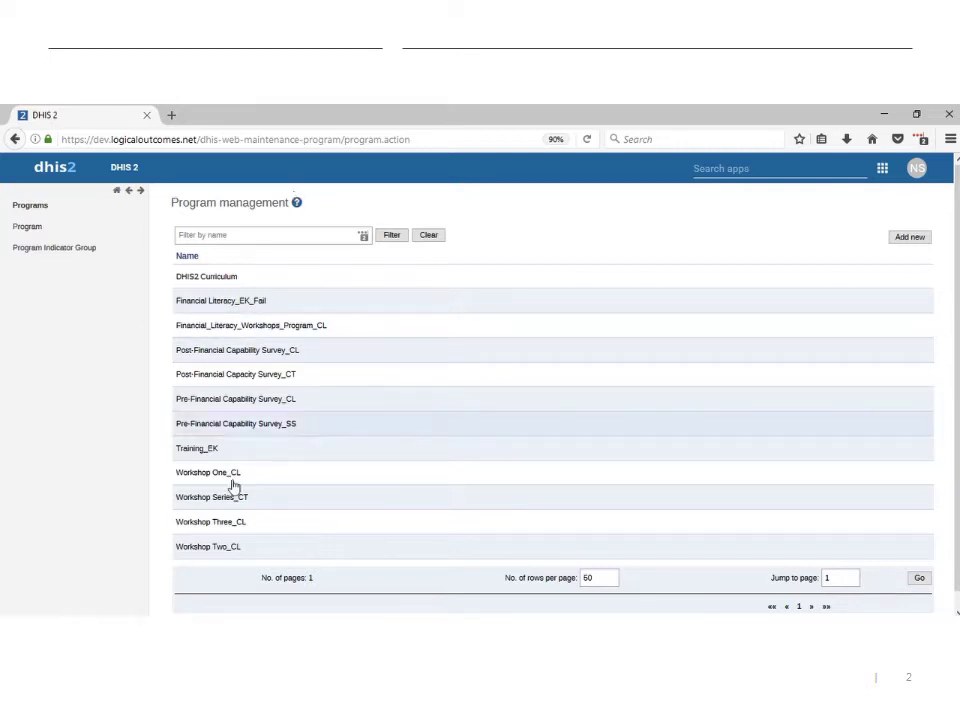
pyautogui.click(920, 239)
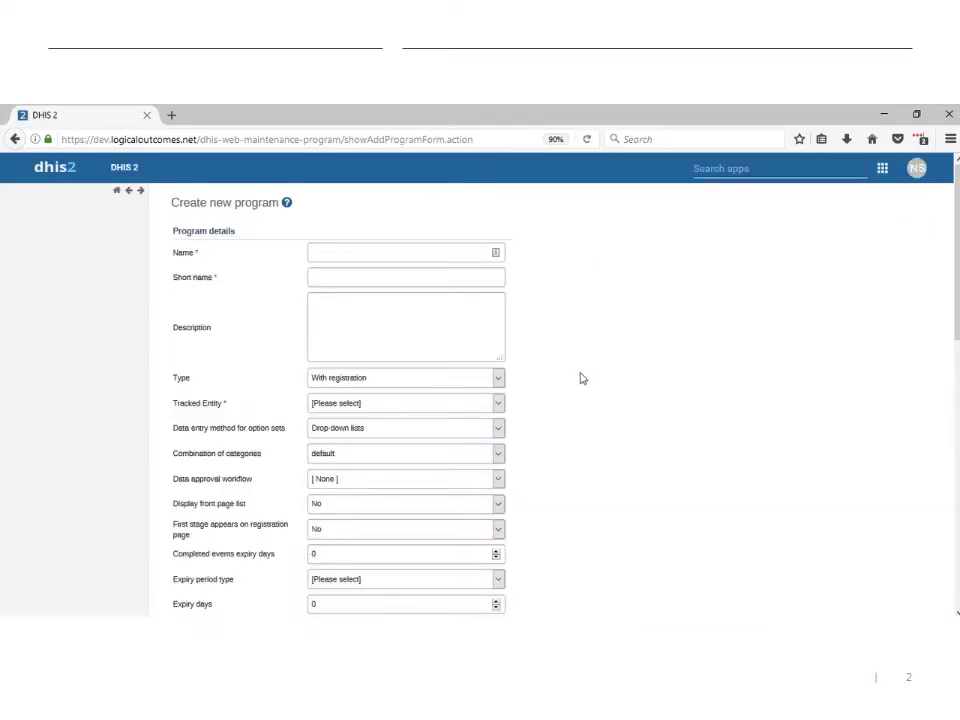
# - Switch to the GitHub wiki and review the instructions on required data elements, data collection and the five event programs to create
pyautogui.hotkey('alt', 'Tab')
pyautogui.scroll(-3, 500, 352)
pyautogui.scroll(-10, 500, 352)
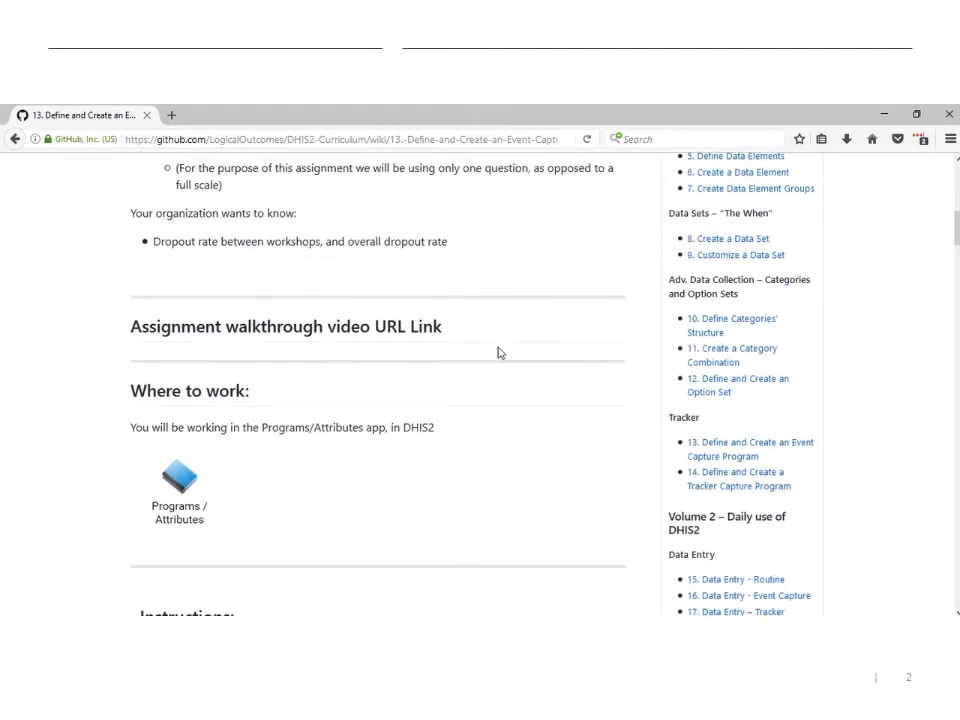
pyautogui.scroll(-1, 500, 352)
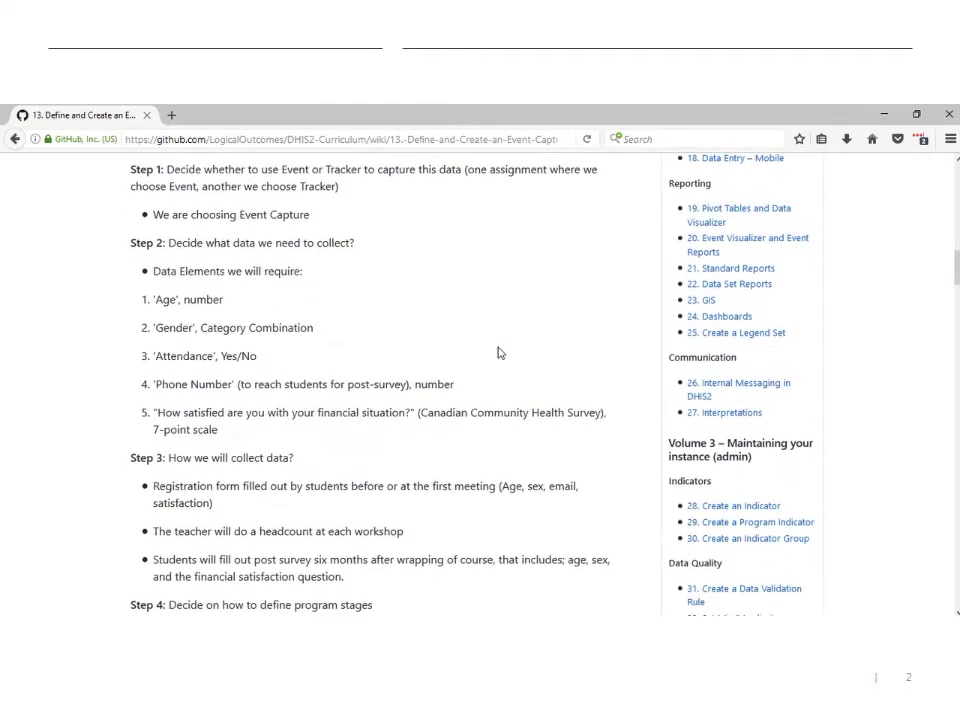
pyautogui.scroll(1, 500, 352)
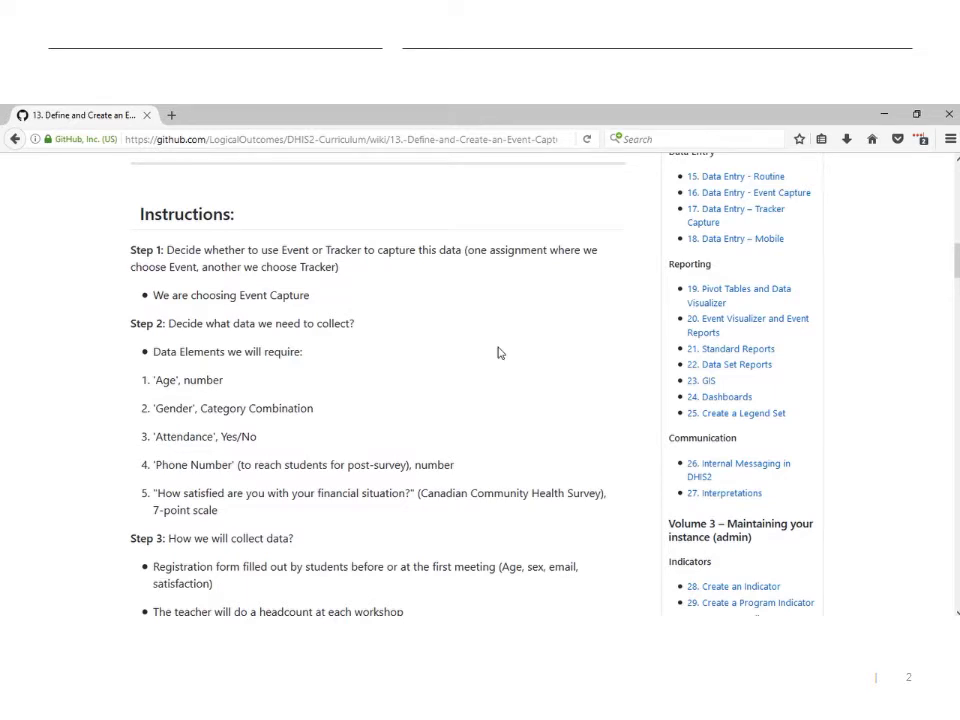
pyautogui.scroll(-7, 500, 352)
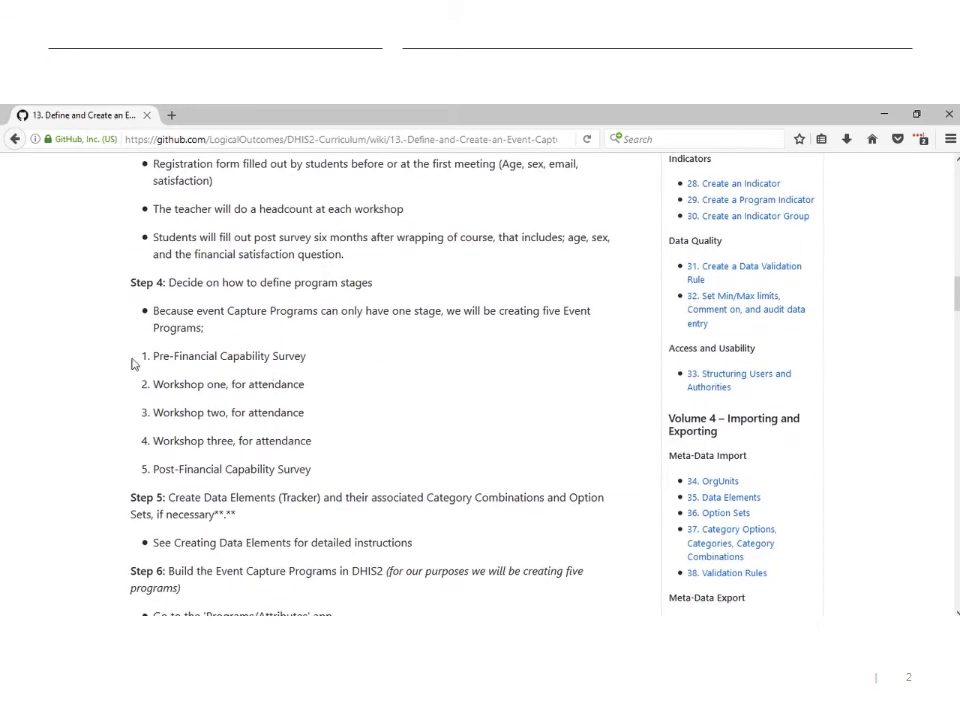
pyautogui.moveTo(133, 364); pyautogui.dragTo(336, 469)
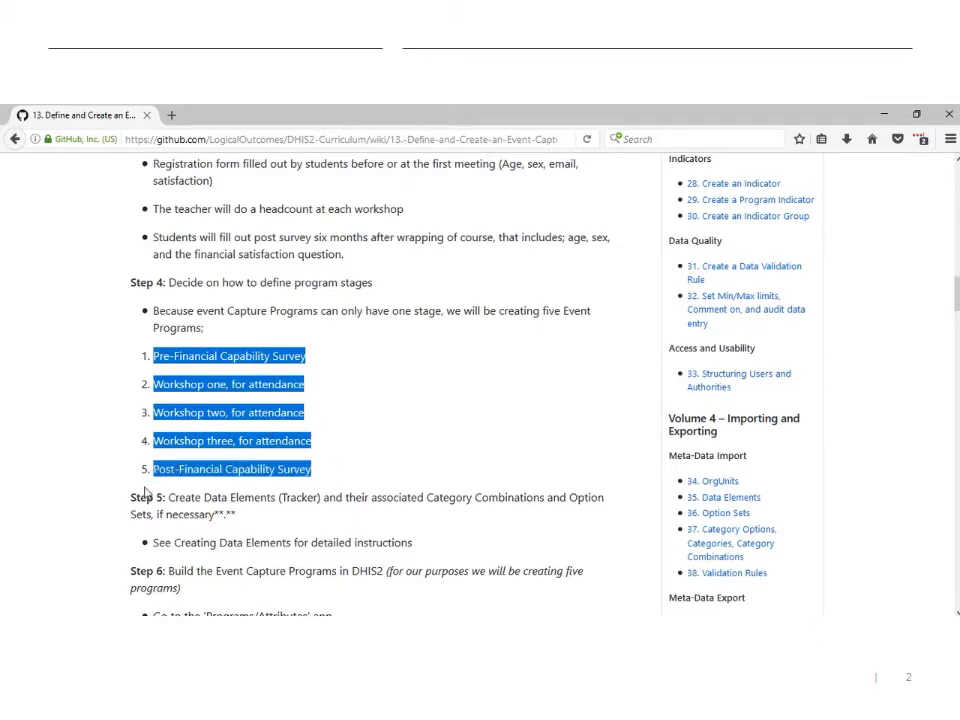
pyautogui.click(321, 478)
pyautogui.moveTo(150, 366); pyautogui.dragTo(311, 373)
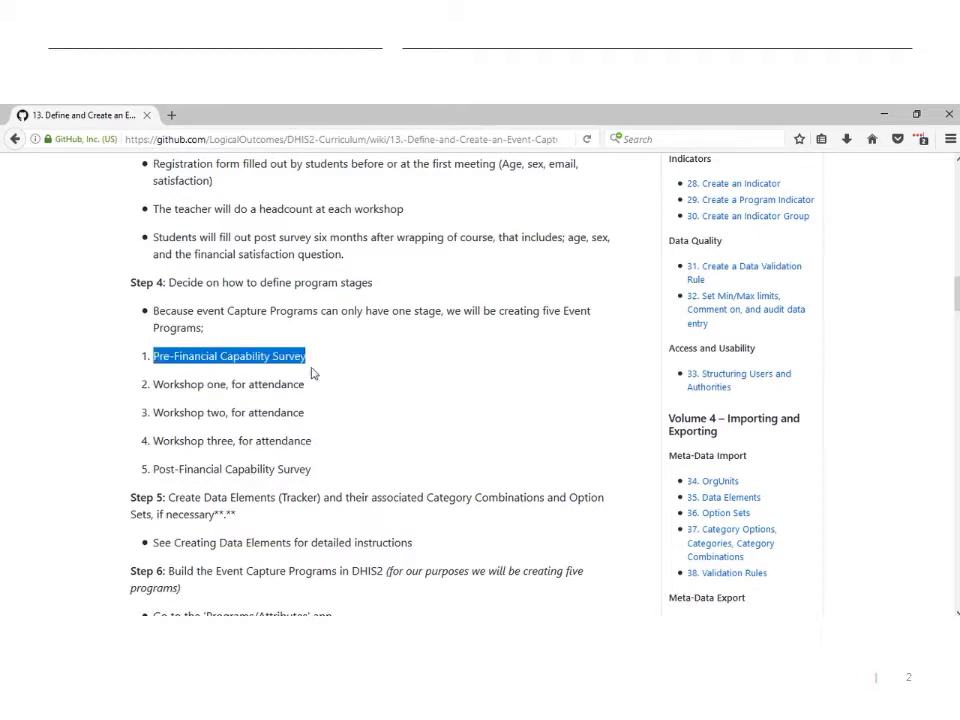
pyautogui.click(312, 364)
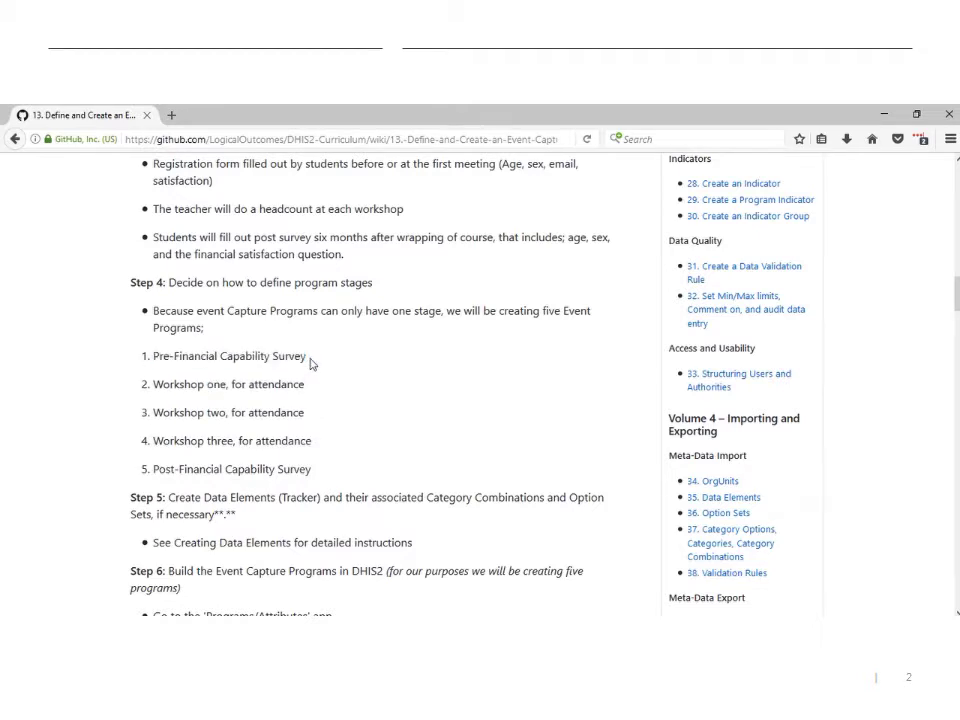
pyautogui.moveTo(146, 385); pyautogui.dragTo(334, 469)
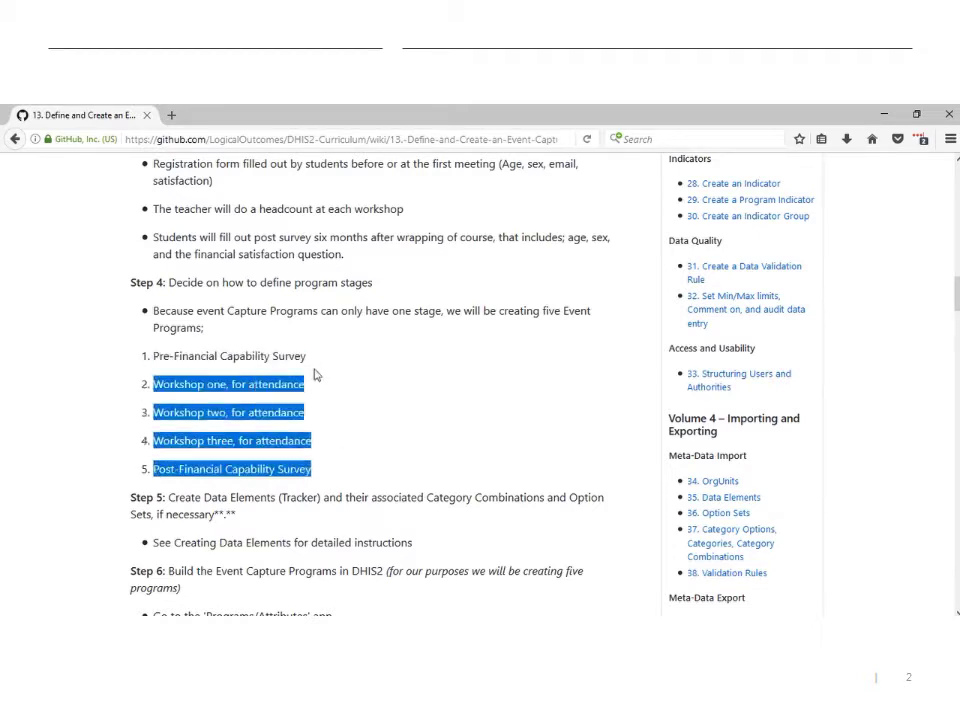
pyautogui.click(316, 364)
# - Switch back to DHIS 2 and name the new program "Pre-financial capacity survey", checking the wording against the wiki
pyautogui.hotkey('alt', 'Tab')
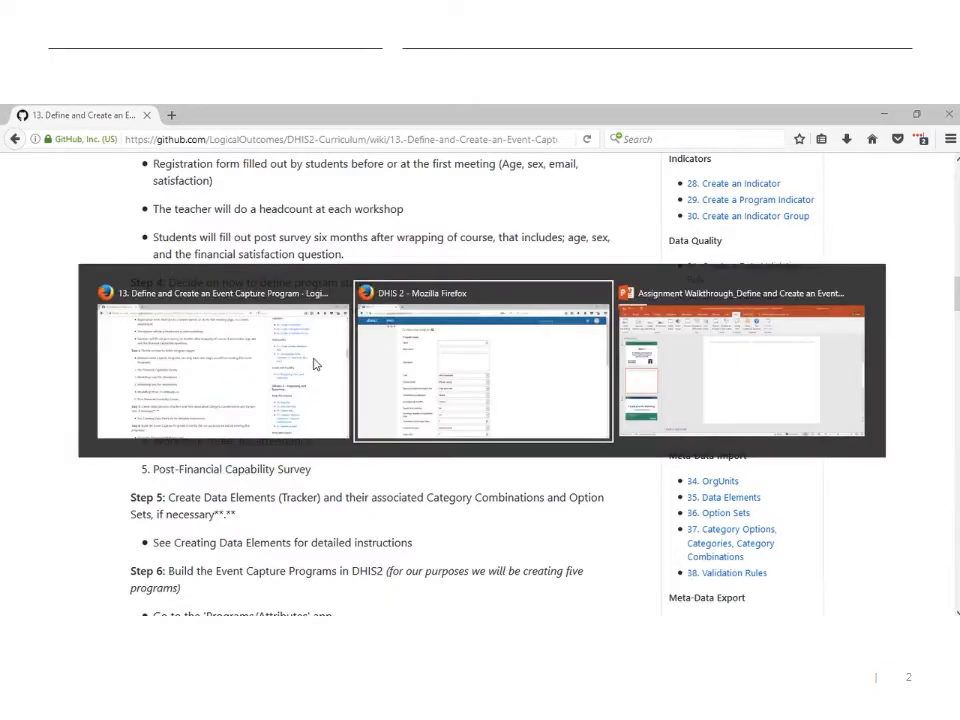
pyautogui.write('Pre-')
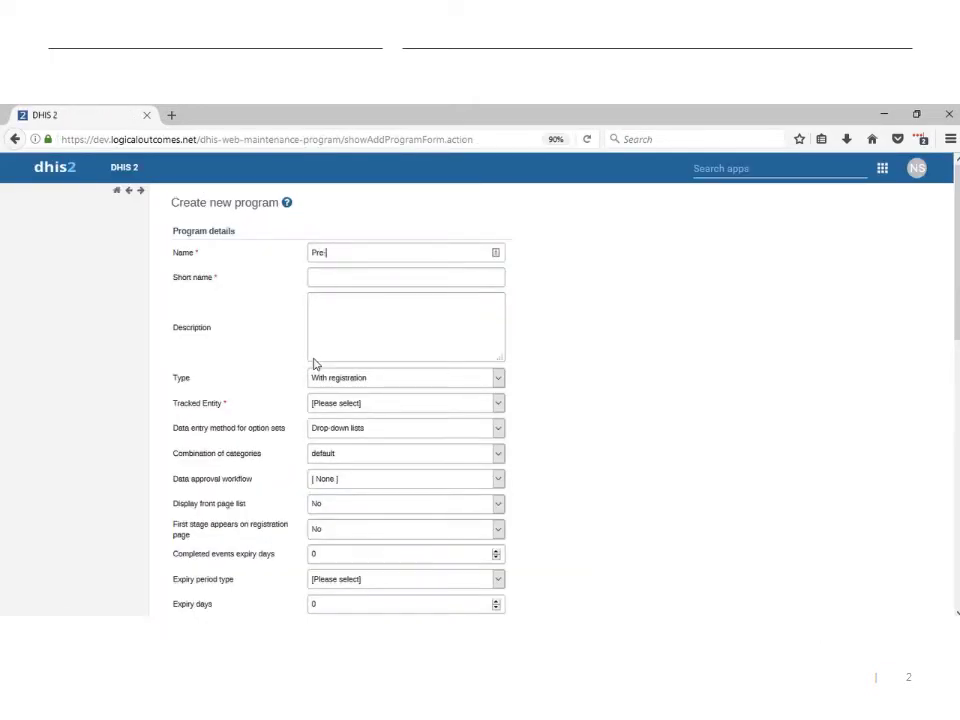
pyautogui.hotkey('alt', 'Tab')
pyautogui.hotkey('alt', 'Tab')
pyautogui.write('-financi')
pyautogui.hotkey('alt', 'Tab')
pyautogui.hotkey('alt', 'Tab')
pyautogui.write('capac')
# - Set the program type to Without registration
pyautogui.click(386, 380)
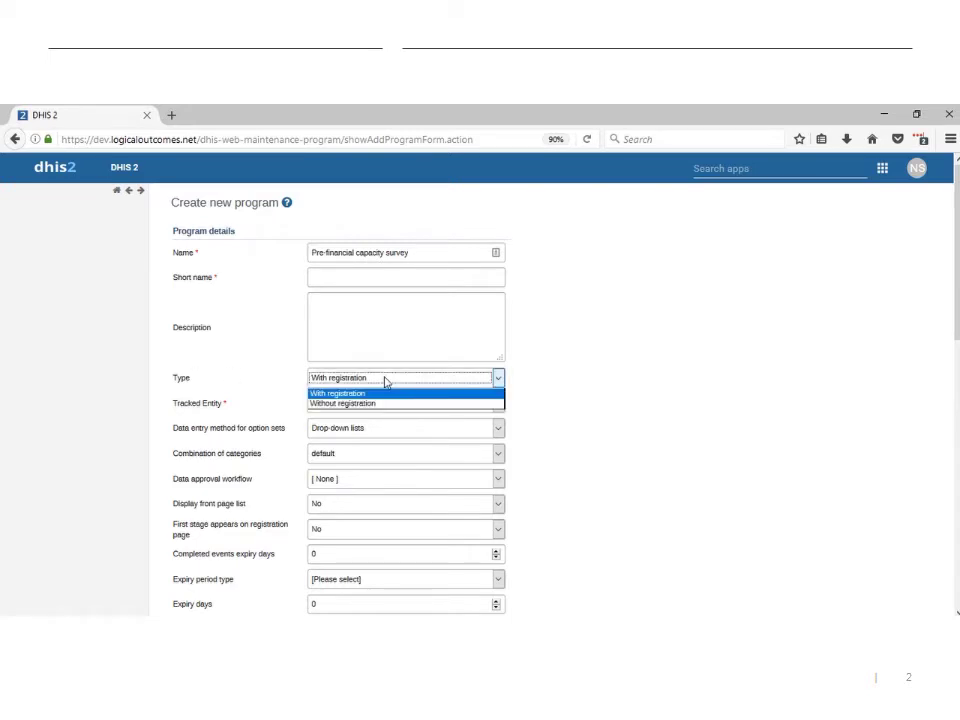
pyautogui.click(392, 404)
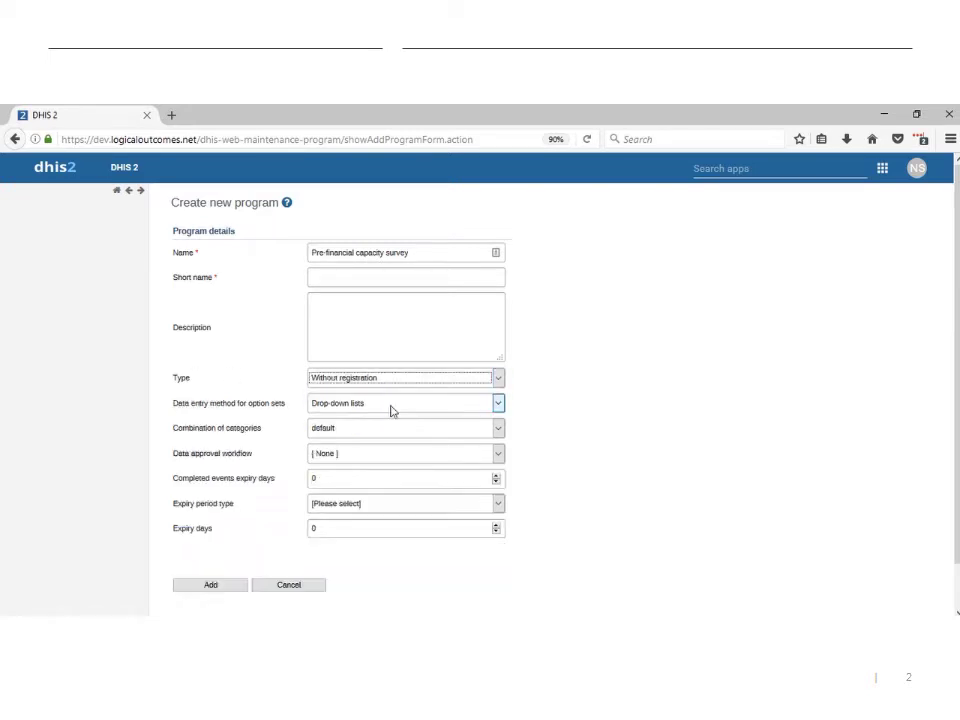
pyautogui.click(520, 386)
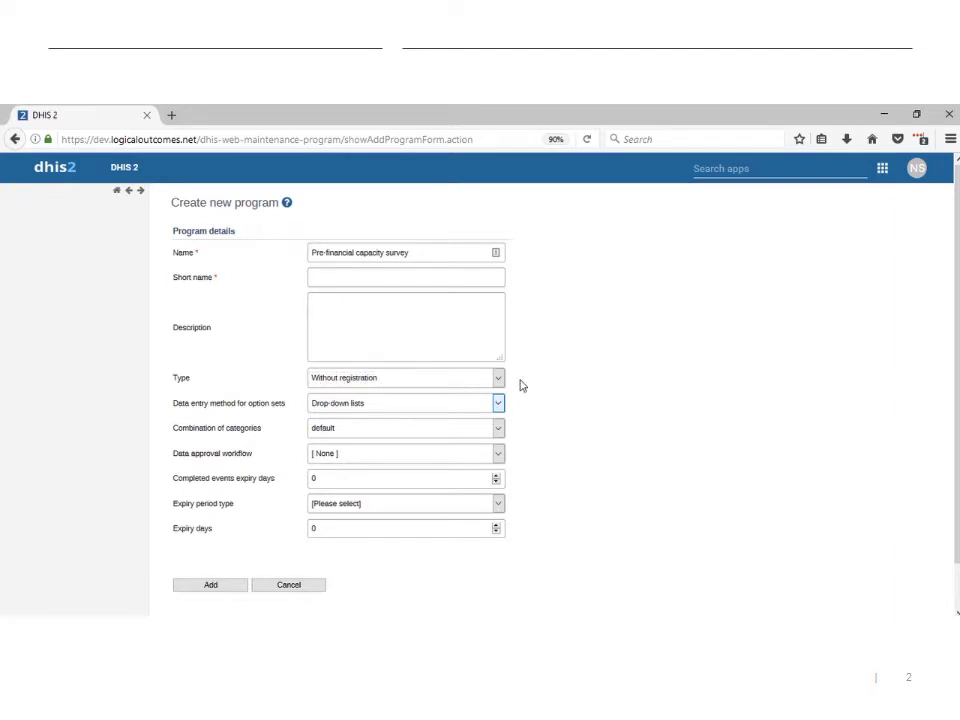
# - Copy the program name "Pre-financial capacity survey" into the required short name and add the program
pyautogui.click(212, 584)
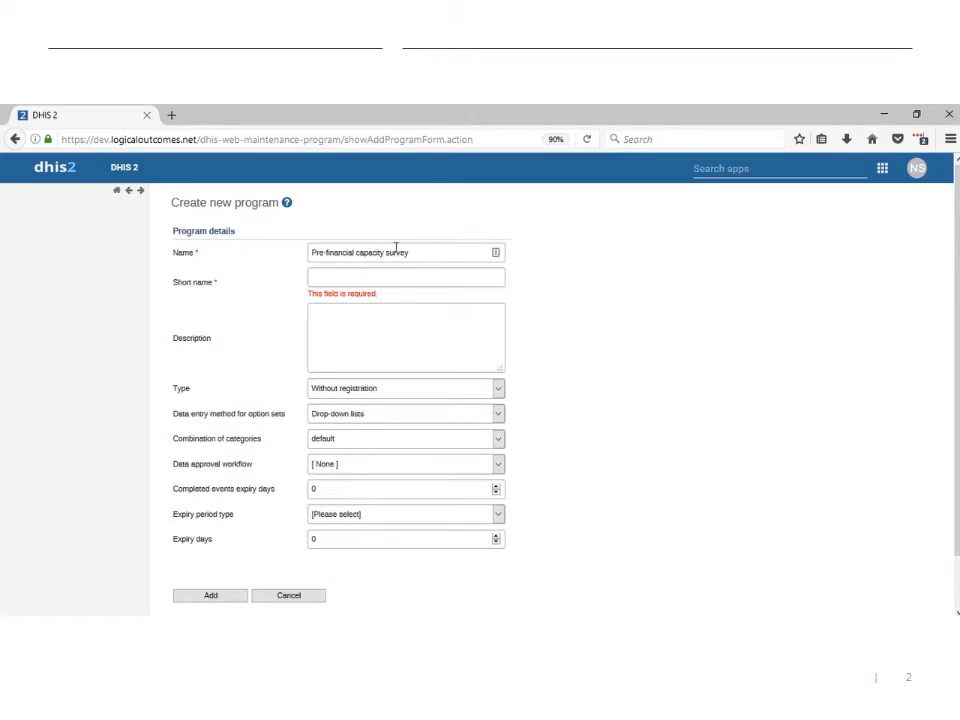
pyautogui.moveTo(400, 252); pyautogui.dragTo(294, 252)
pyautogui.hotkey('ctrl', 'c')
pyautogui.click(351, 281)
pyautogui.hotkey('ctrl', 'v')
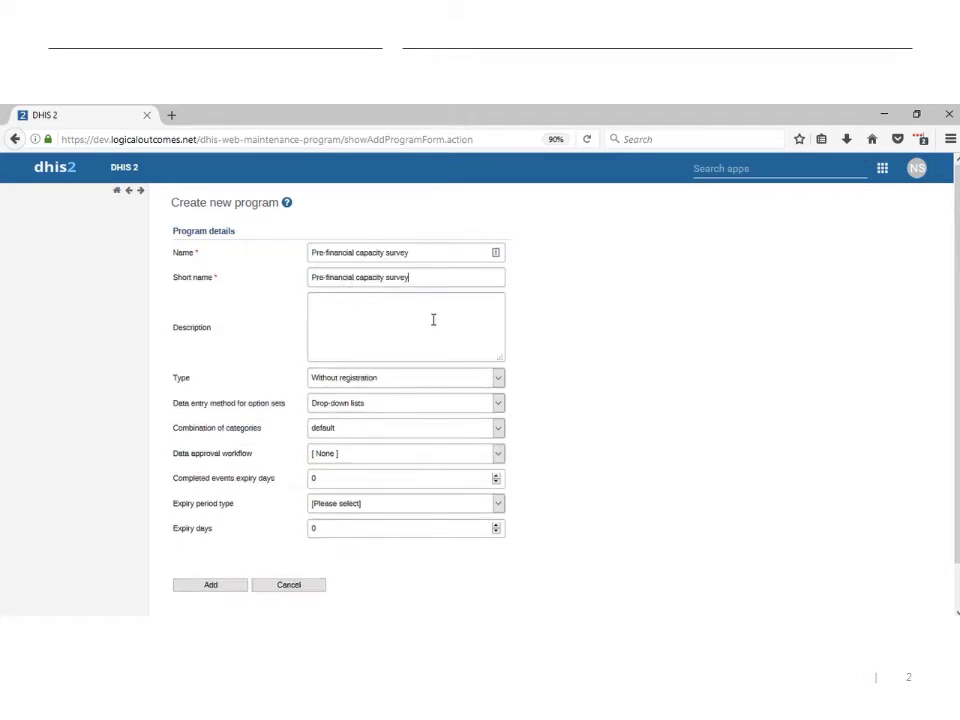
pyautogui.scroll(-1, 258, 555)
pyautogui.click(227, 539)
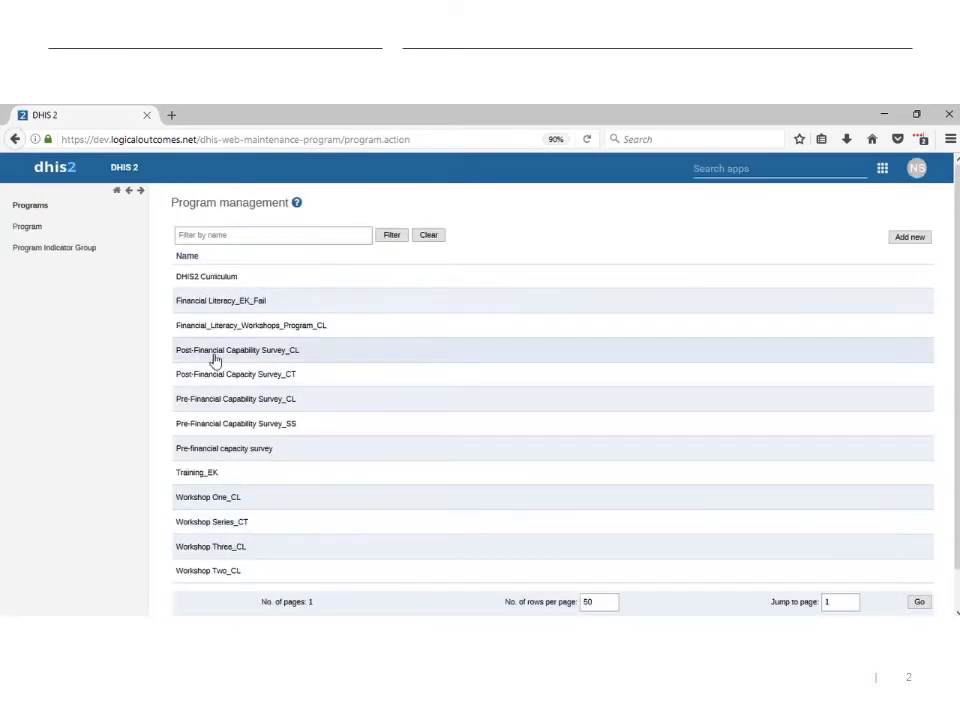
# - View the program stages of Pre-financial capacity survey and open its only stage for editing
pyautogui.click(323, 453)
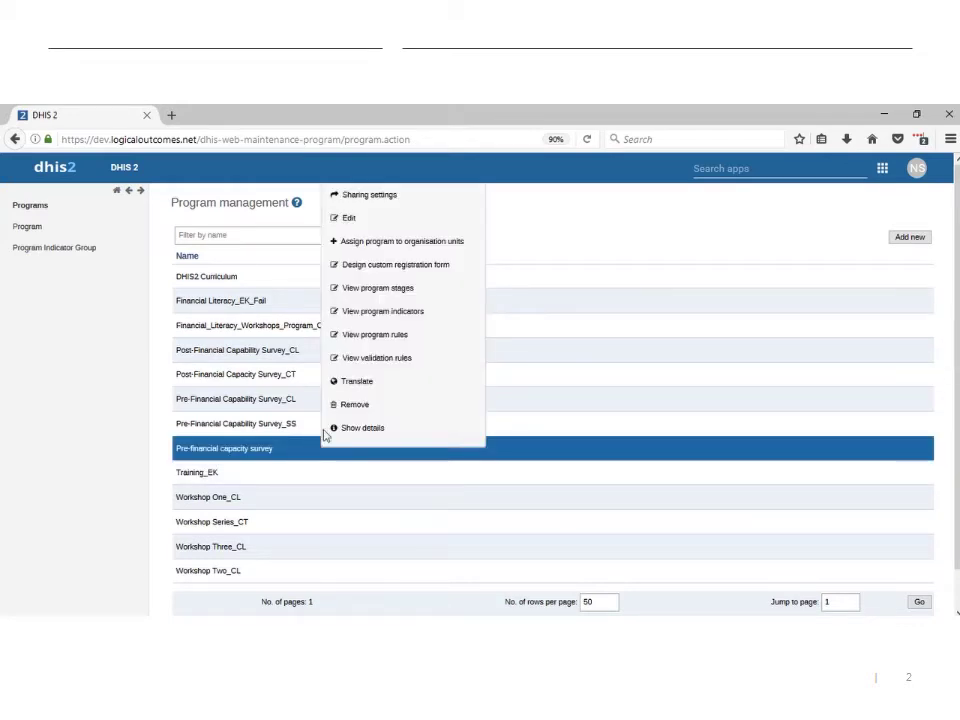
pyautogui.click(355, 292)
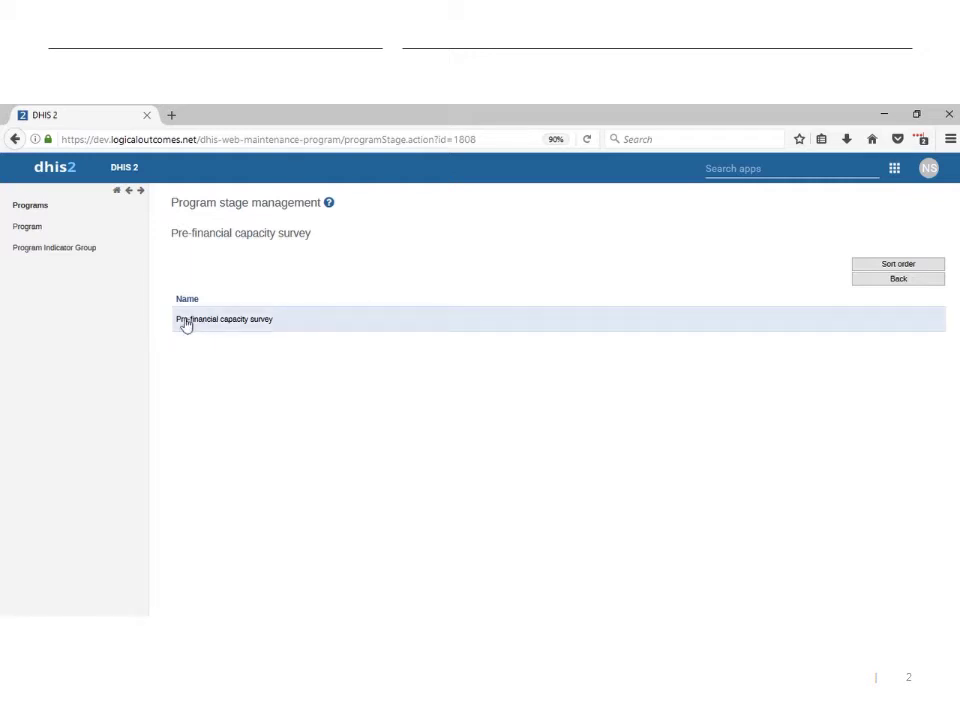
pyautogui.click(300, 322)
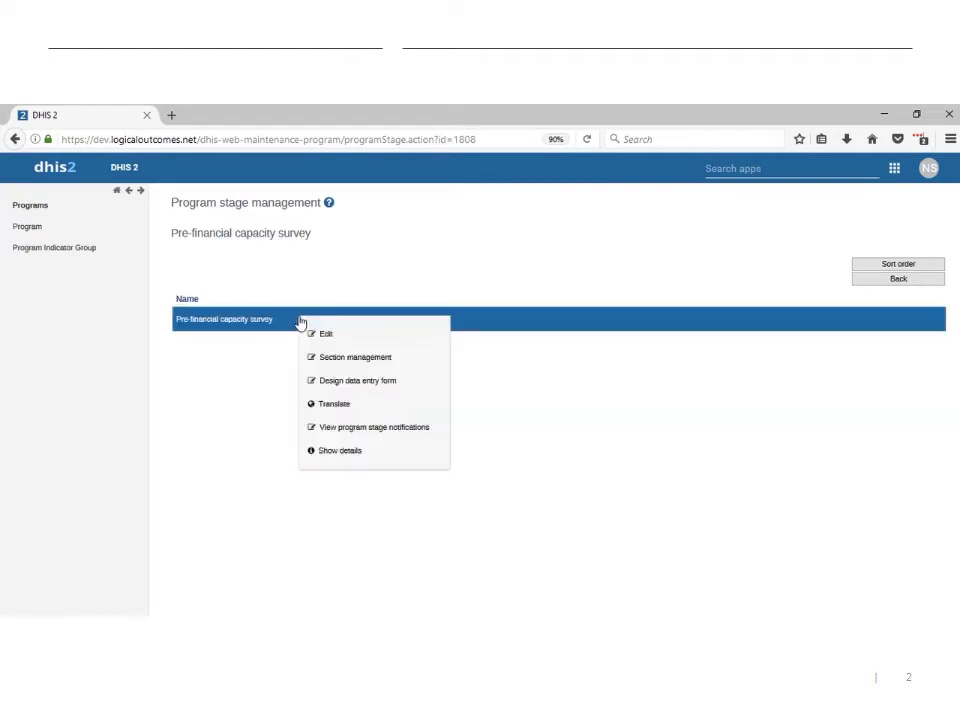
pyautogui.click(352, 342)
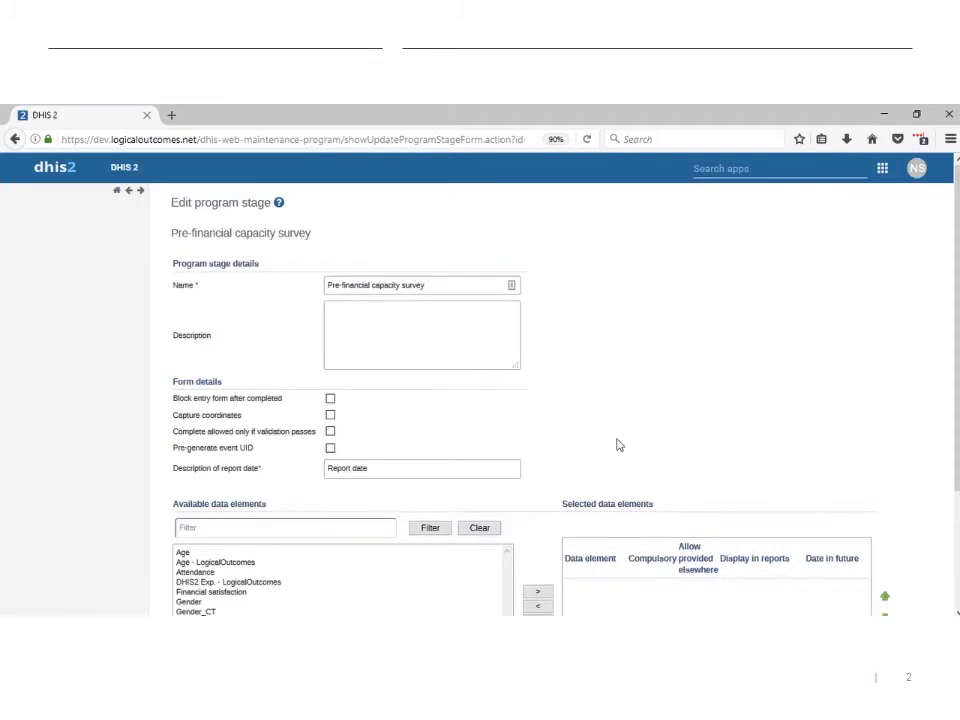
# - Review the stage's data element section and switch to the wiki to examine its list of required data elements
pyautogui.scroll(-1, 614, 418)
pyautogui.scroll(-1, 614, 418)
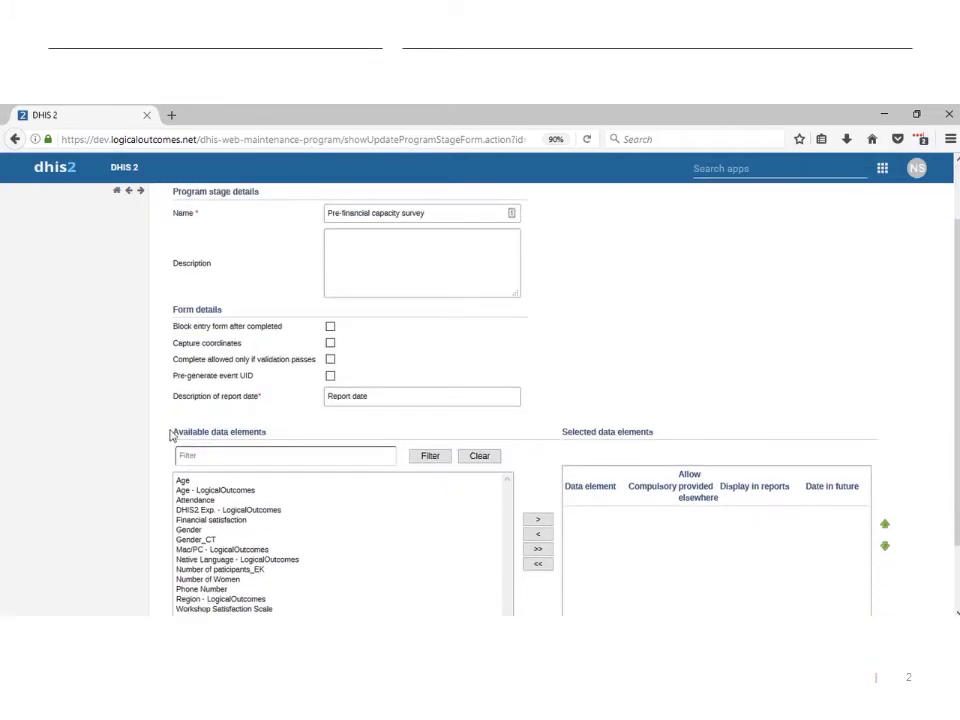
pyautogui.scroll(-2, 604, 396)
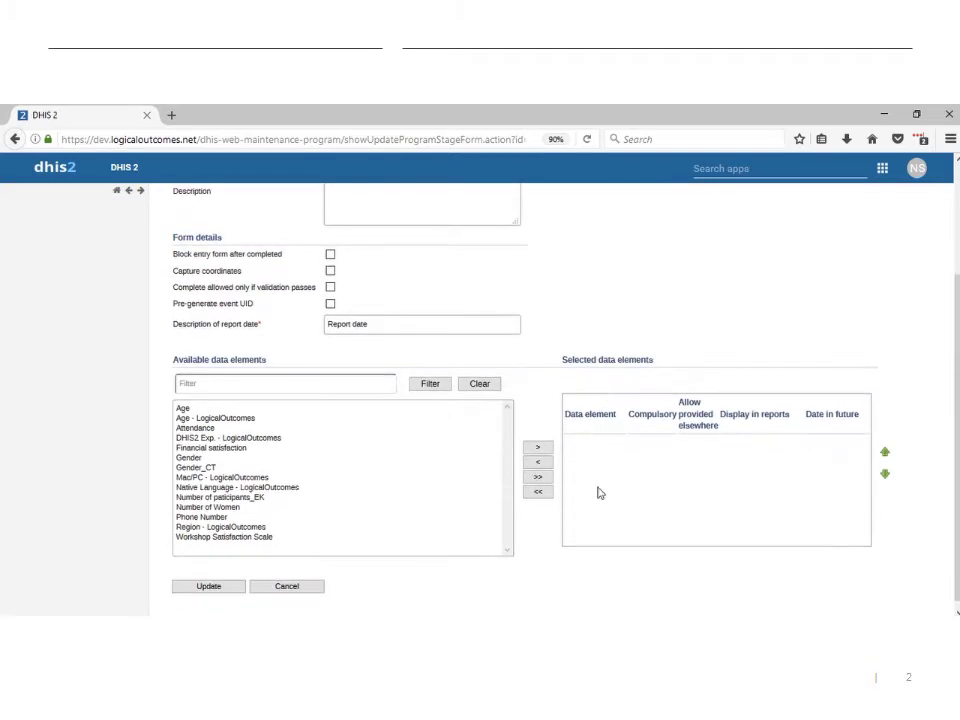
pyautogui.hotkey('alt', 'Tab')
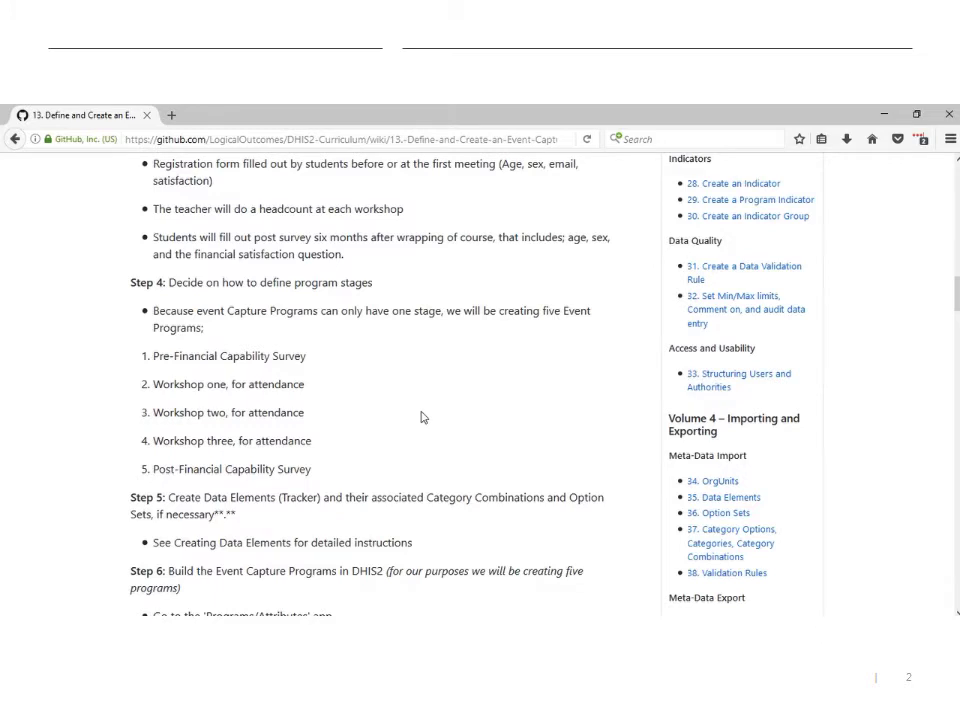
pyautogui.scroll(8, 421, 417)
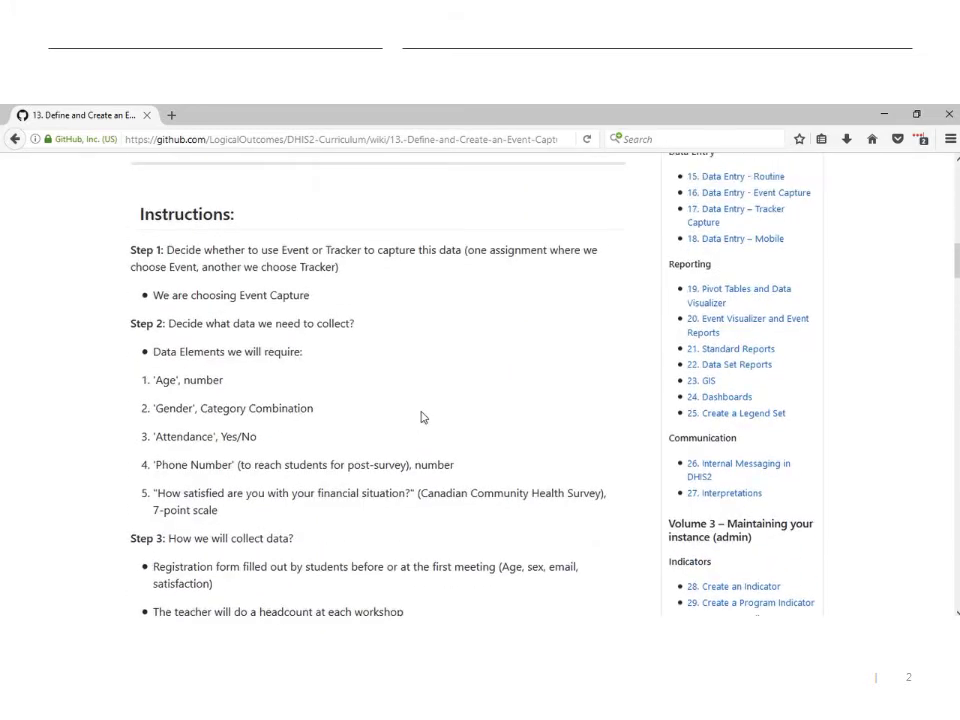
pyautogui.moveTo(157, 381); pyautogui.dragTo(250, 392)
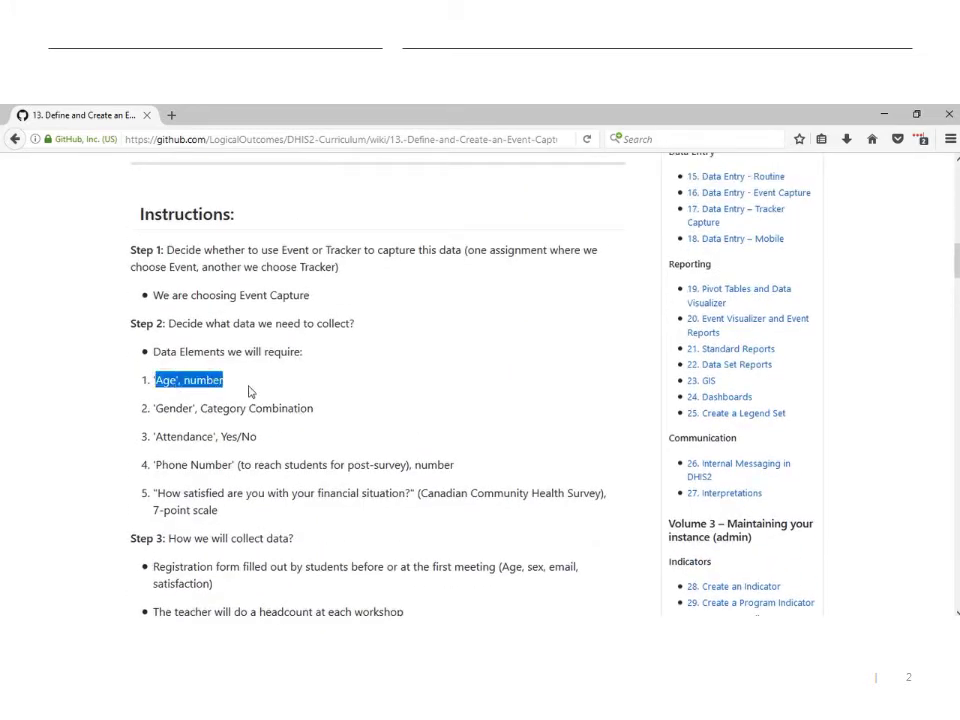
pyautogui.click(250, 392)
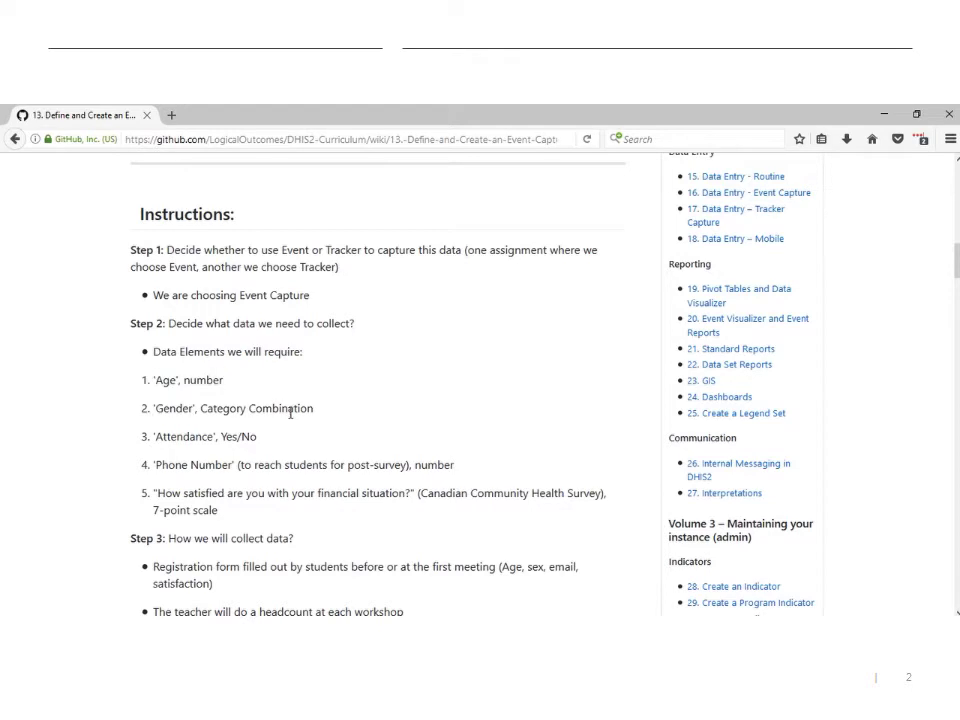
# - Switch back to DHIS 2 and add Age, Gender, Phone Number and Financial satisfaction to the stage's selected data elements
pyautogui.hotkey('alt', 'Tab')
pyautogui.doubleClick(219, 409)
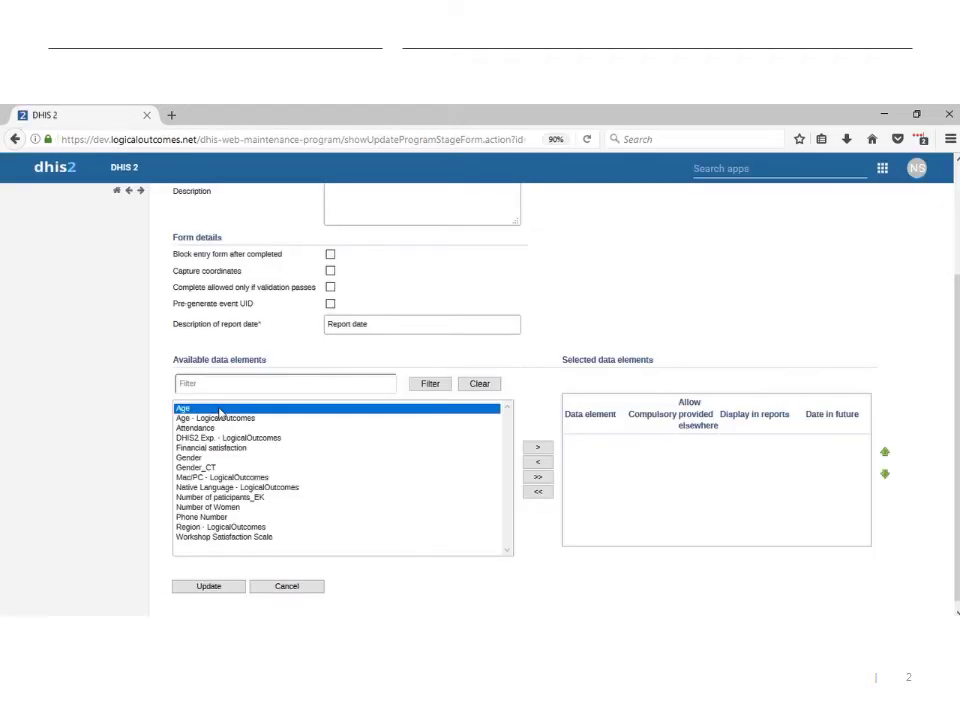
pyautogui.doubleClick(212, 448)
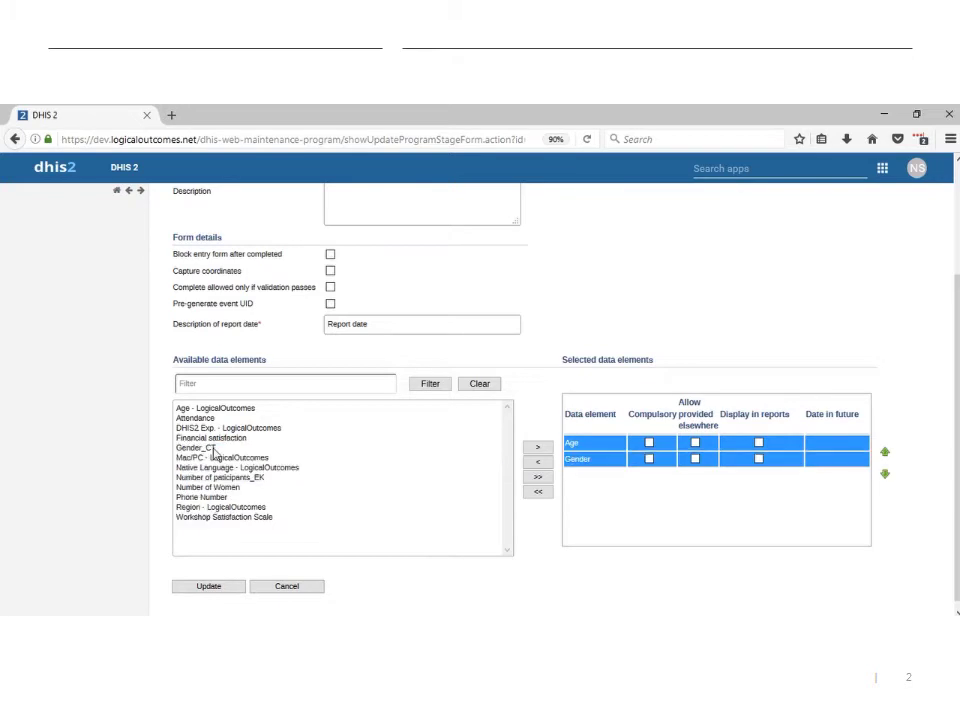
pyautogui.doubleClick(233, 497)
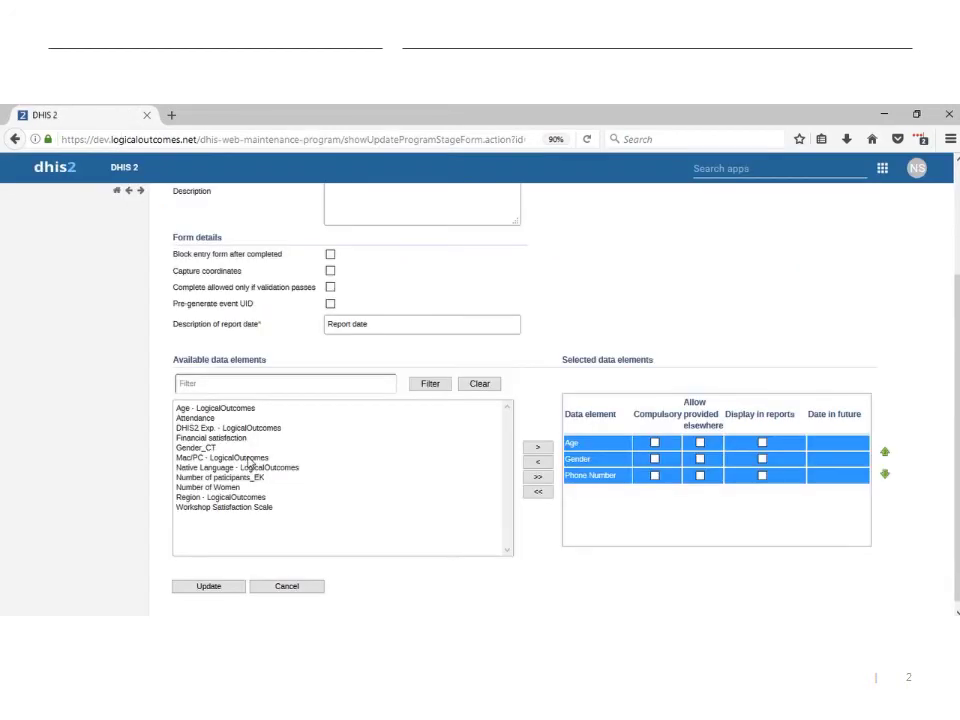
pyautogui.click(224, 439)
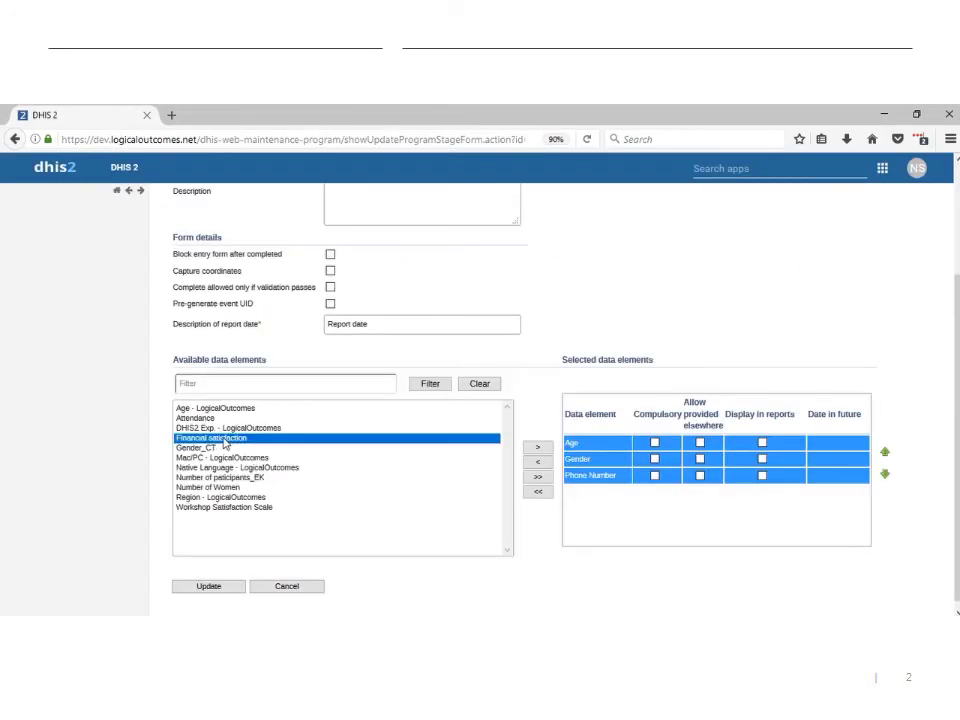
pyautogui.doubleClick(224, 442)
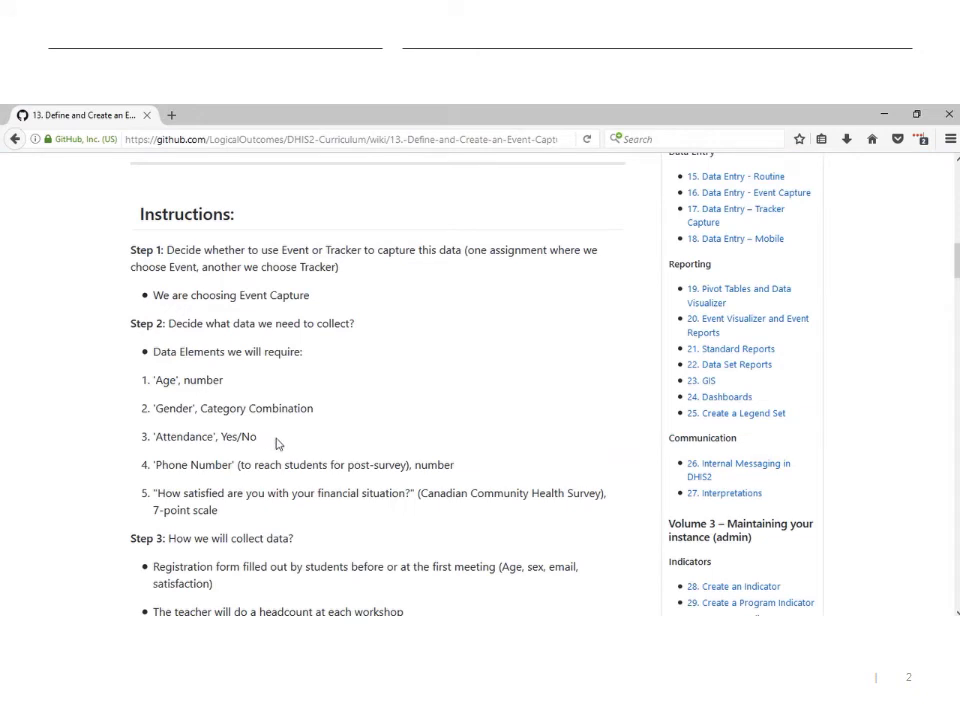
# - Check the Attendance entry in the wiki's list of required data elements
pyautogui.moveTo(278, 444); pyautogui.dragTo(144, 435)
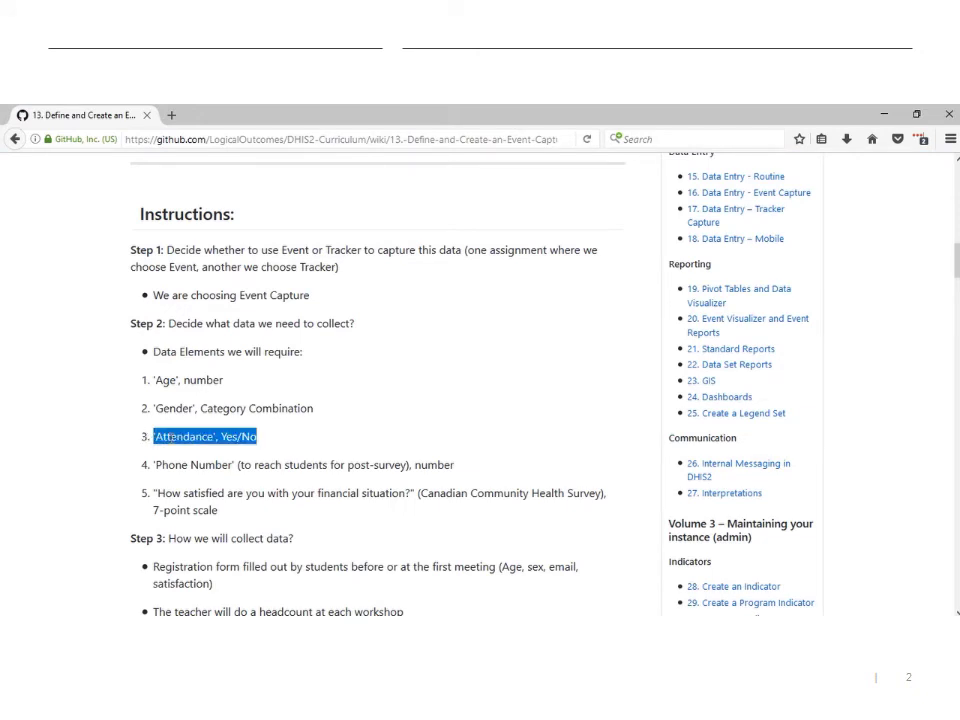
pyautogui.click(172, 438)
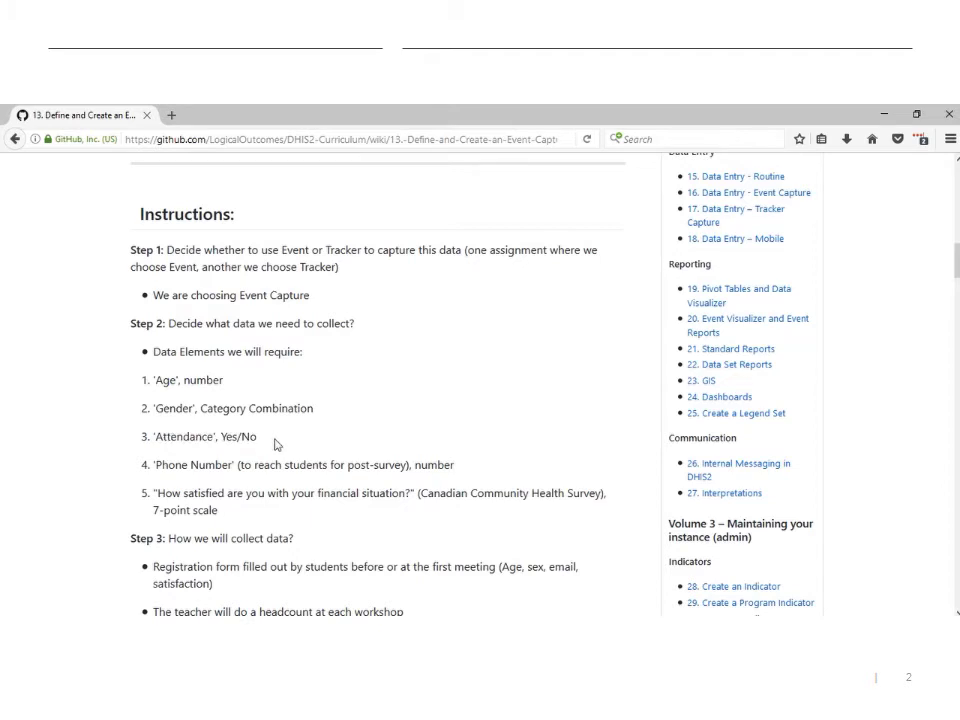
pyautogui.moveTo(277, 444); pyautogui.dragTo(149, 436)
pyautogui.click(165, 436)
pyautogui.scroll(-2, 297, 455)
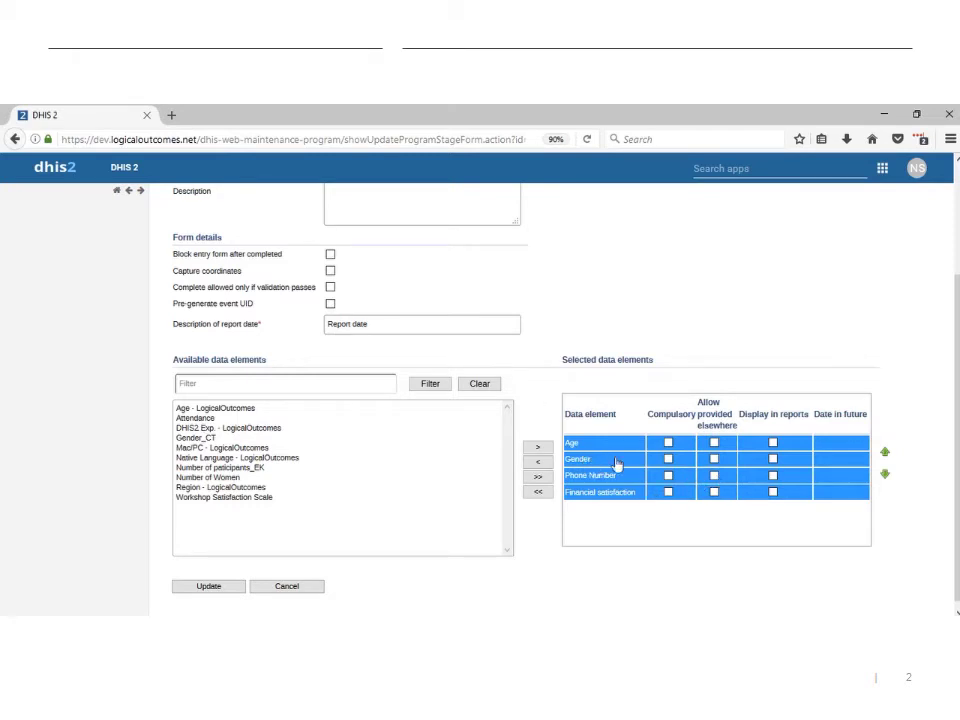
# - Set Age, Gender and Financial satisfaction to display in reports, make Phone Number compulsory, and update the stage
pyautogui.click(773, 442)
pyautogui.click(773, 458)
pyautogui.click(773, 491)
pyautogui.click(668, 476)
pyautogui.click(209, 586)
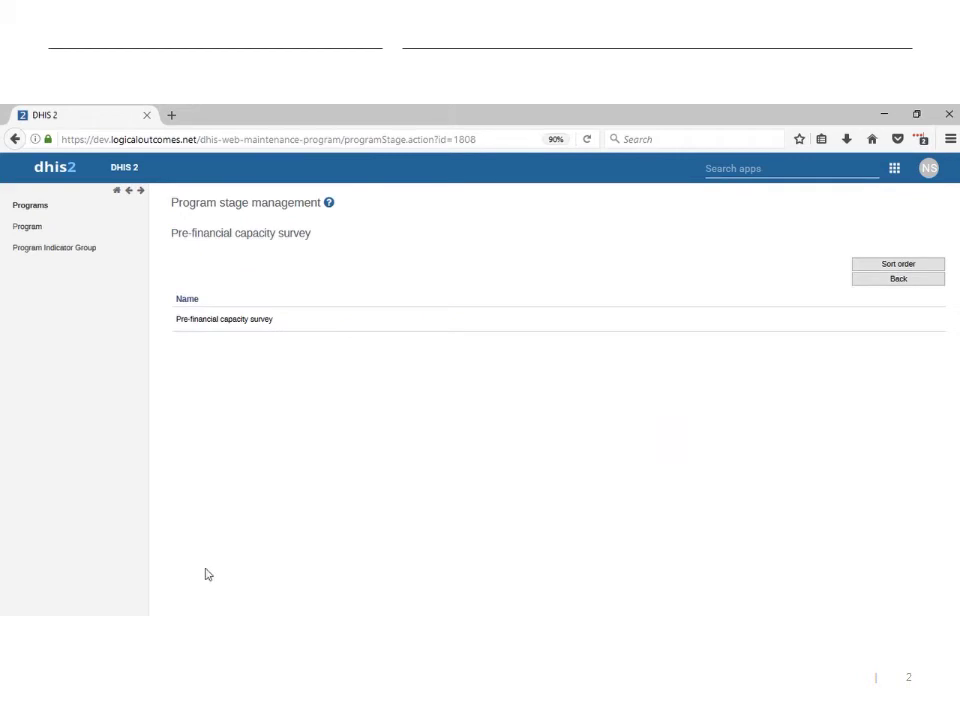
# - Open the organisation unit assignment for the Pre-financial capacity survey program, expand Canada under LogicalOutcomes, and save the assignment
pyautogui.click(27, 232)
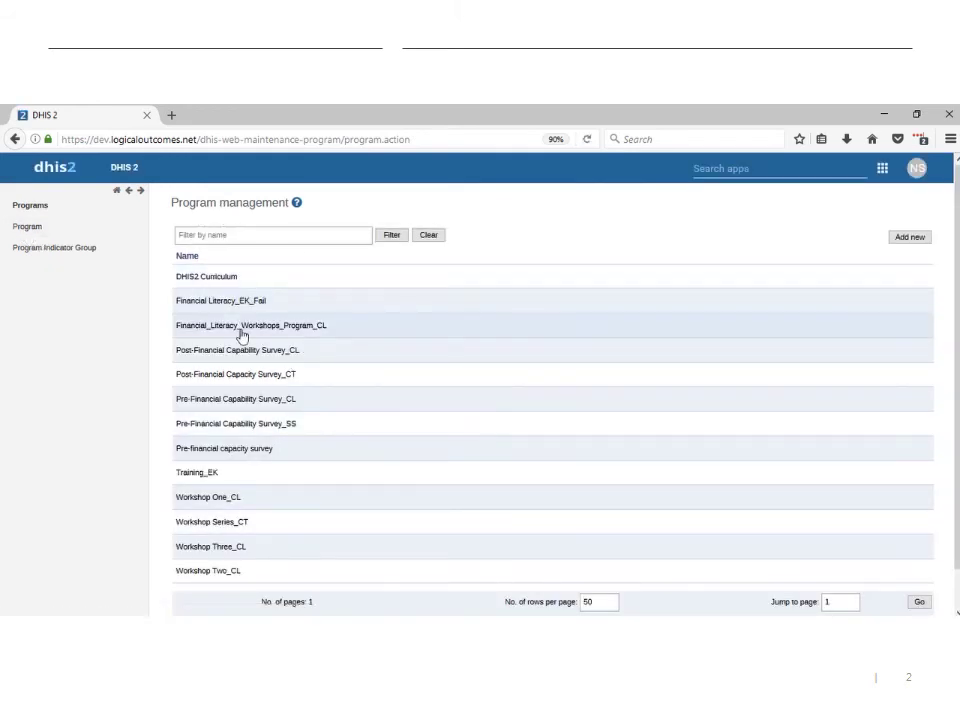
pyautogui.click(301, 456)
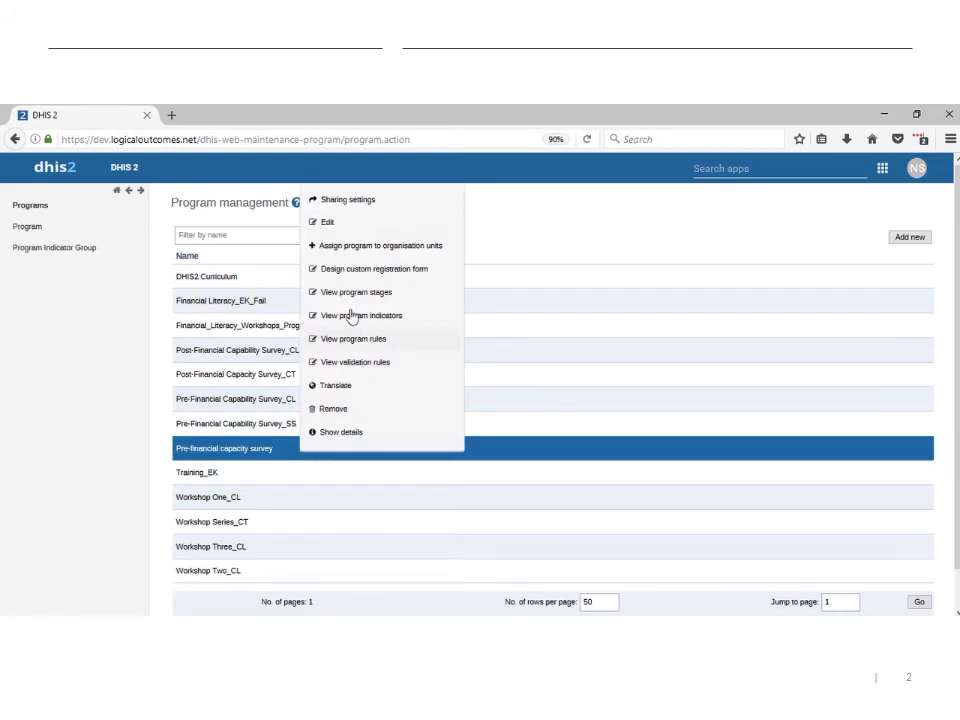
pyautogui.click(373, 248)
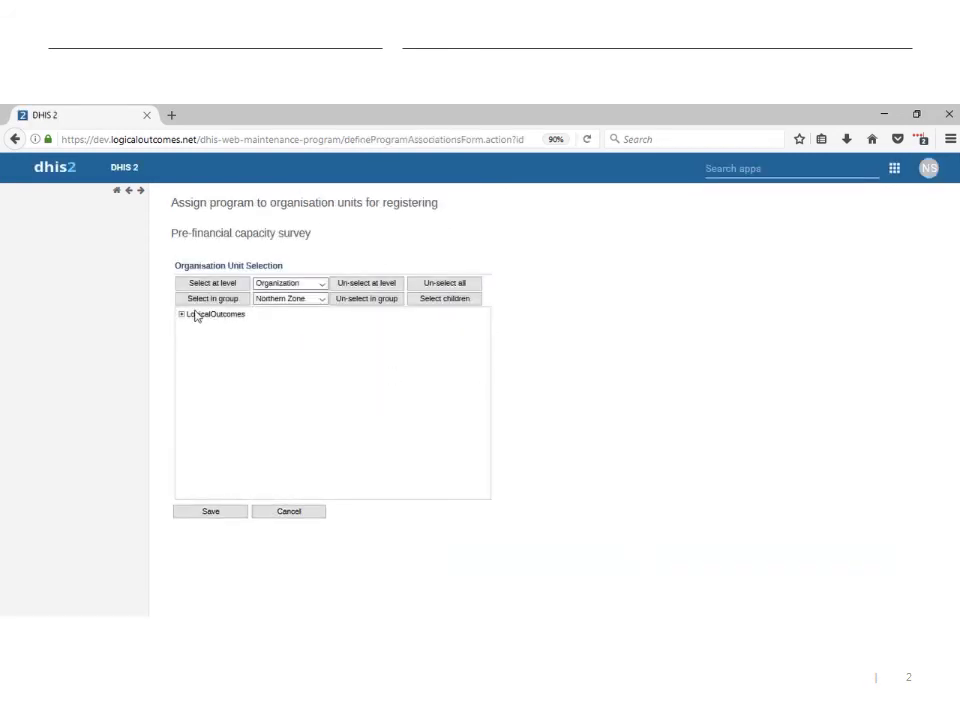
pyautogui.click(181, 315)
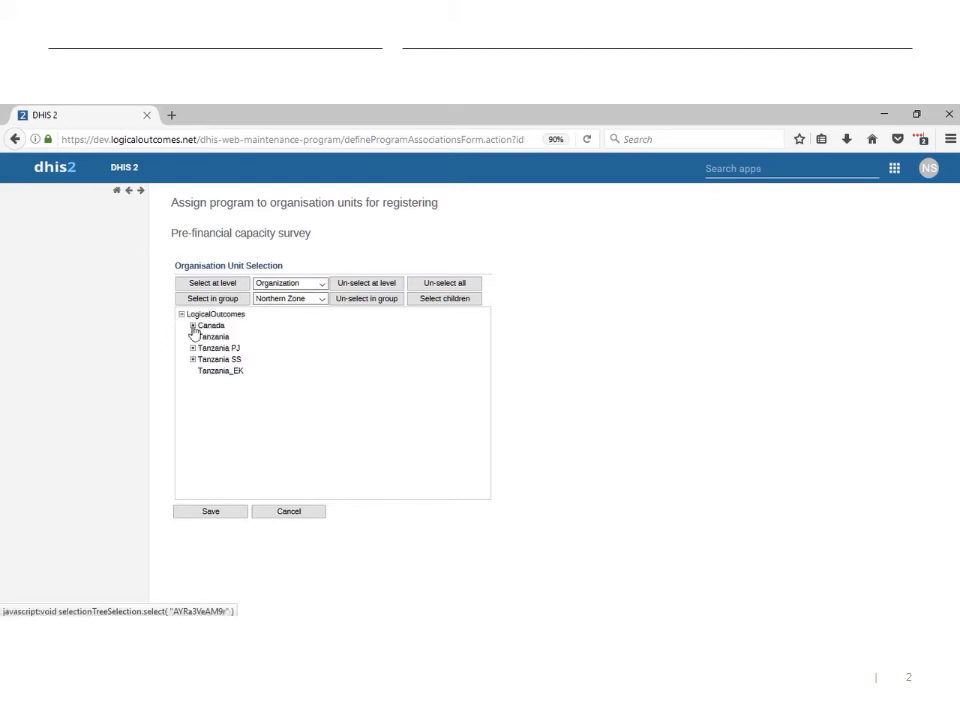
pyautogui.click(193, 327)
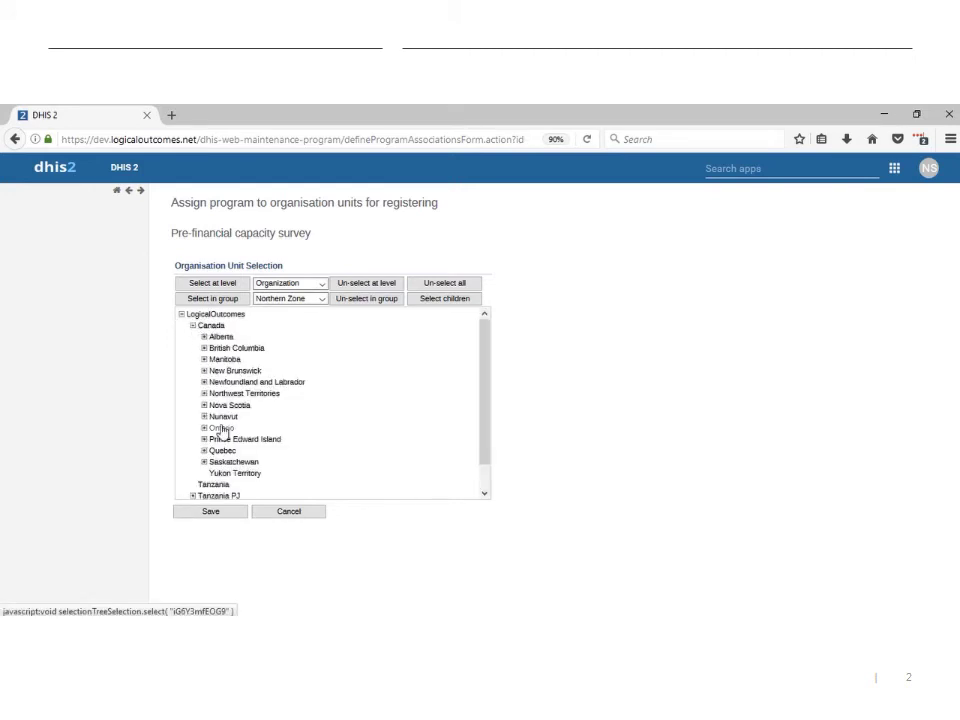
pyautogui.click(212, 512)
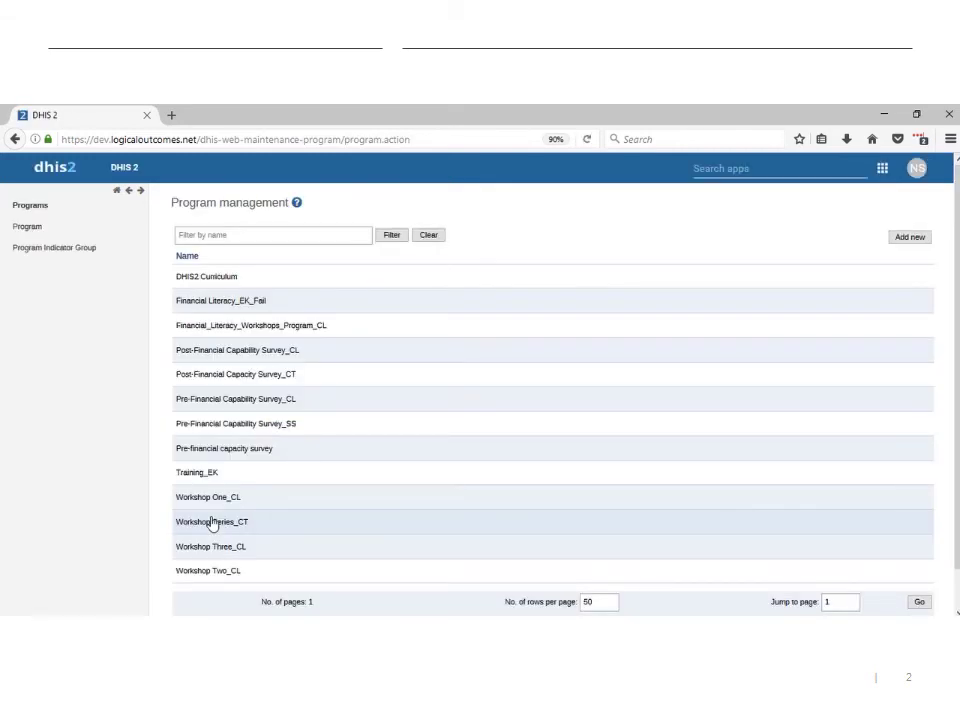
# - Switch to the wiki and review the remaining event programs to create, from Workshop one to the Post-Financial Capability Survey
pyautogui.hotkey('alt', 'Tab')
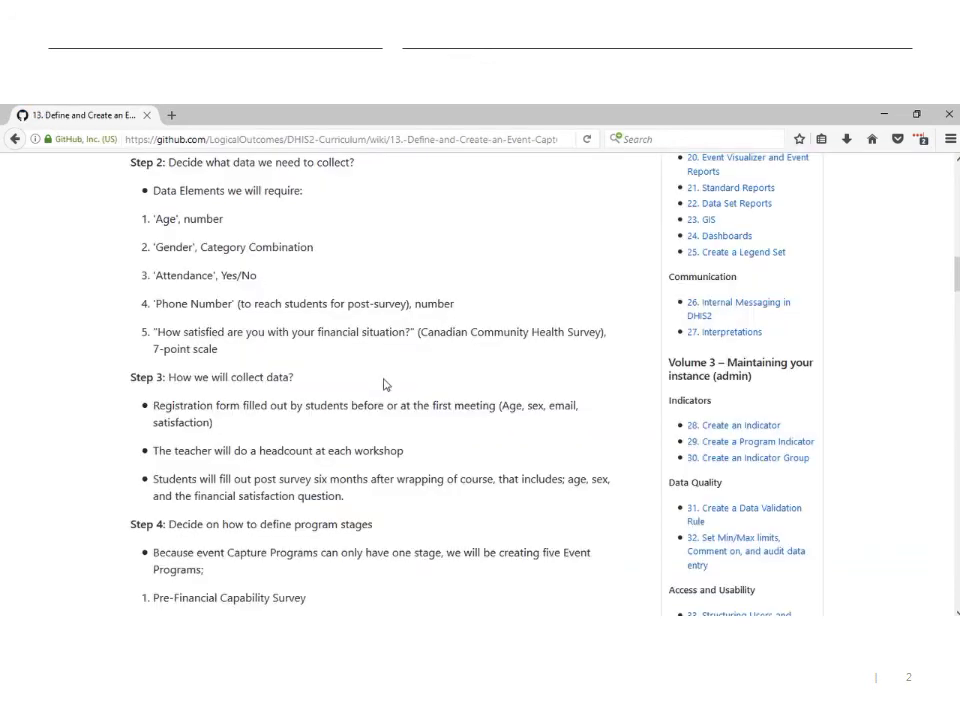
pyautogui.scroll(-5, 385, 384)
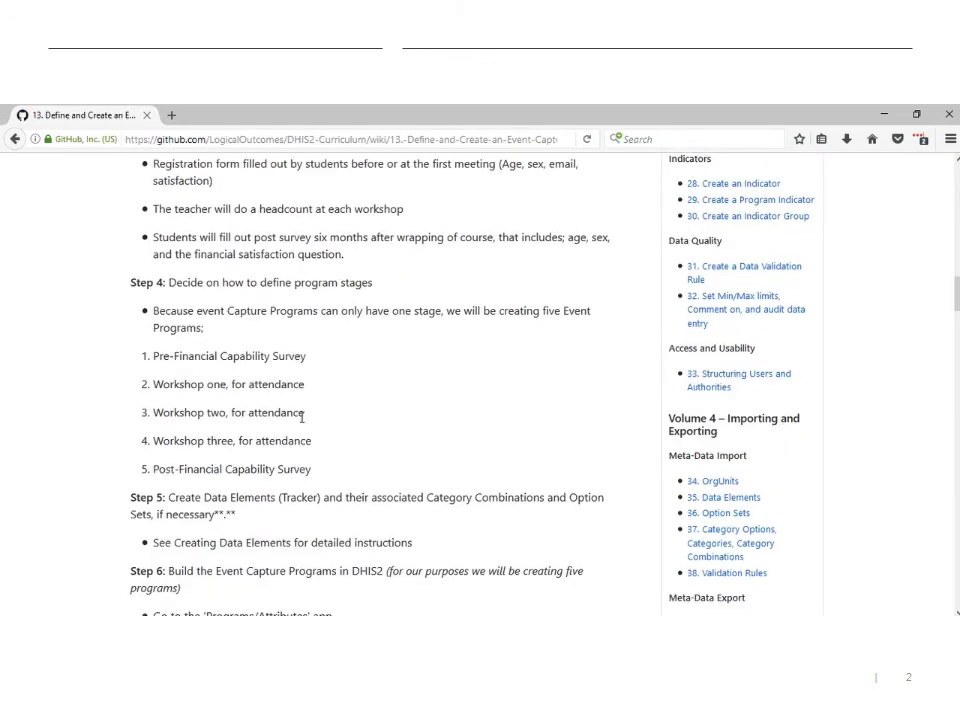
pyautogui.moveTo(316, 475); pyautogui.dragTo(140, 393)
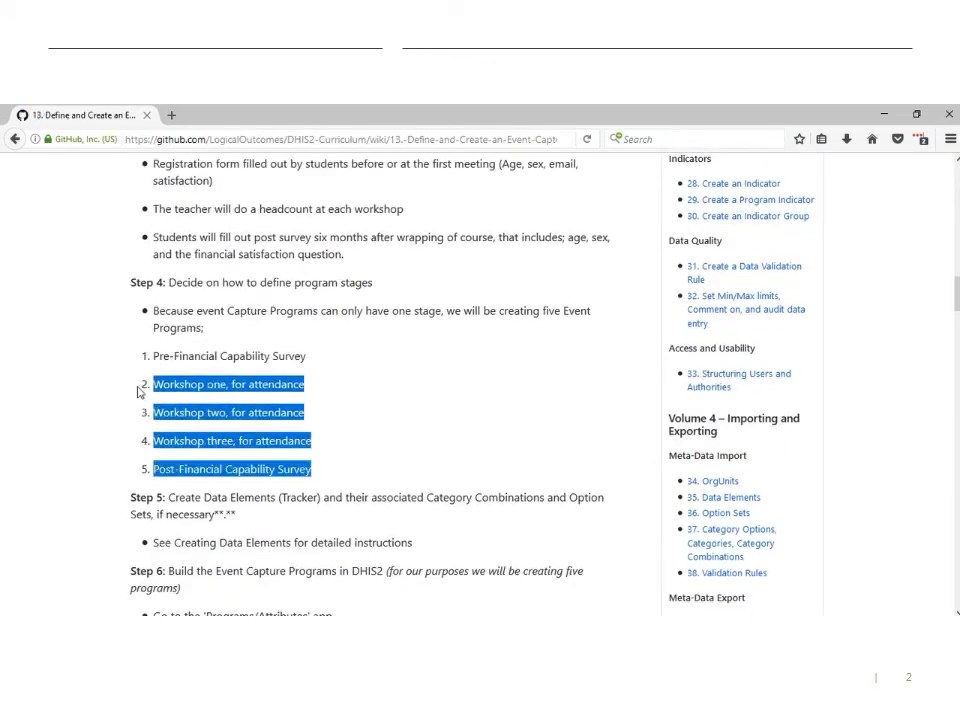
pyautogui.click(155, 388)
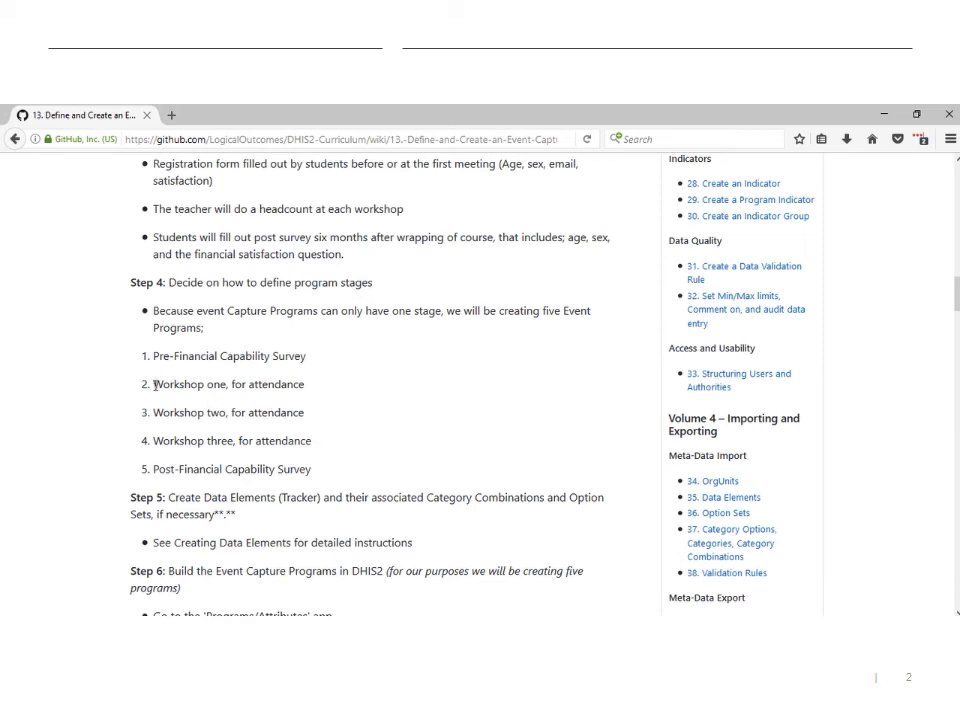
pyautogui.moveTo(155, 384); pyautogui.dragTo(314, 472)
pyautogui.click(328, 480)
pyautogui.scroll(-1, 407, 471)
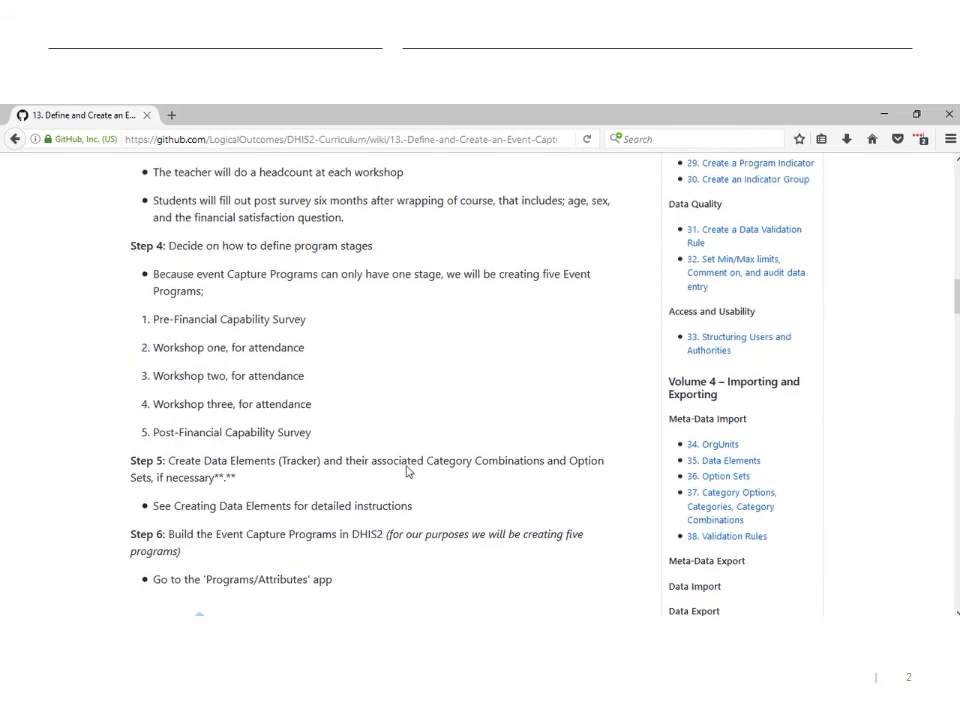
pyautogui.scroll(-5, 407, 471)
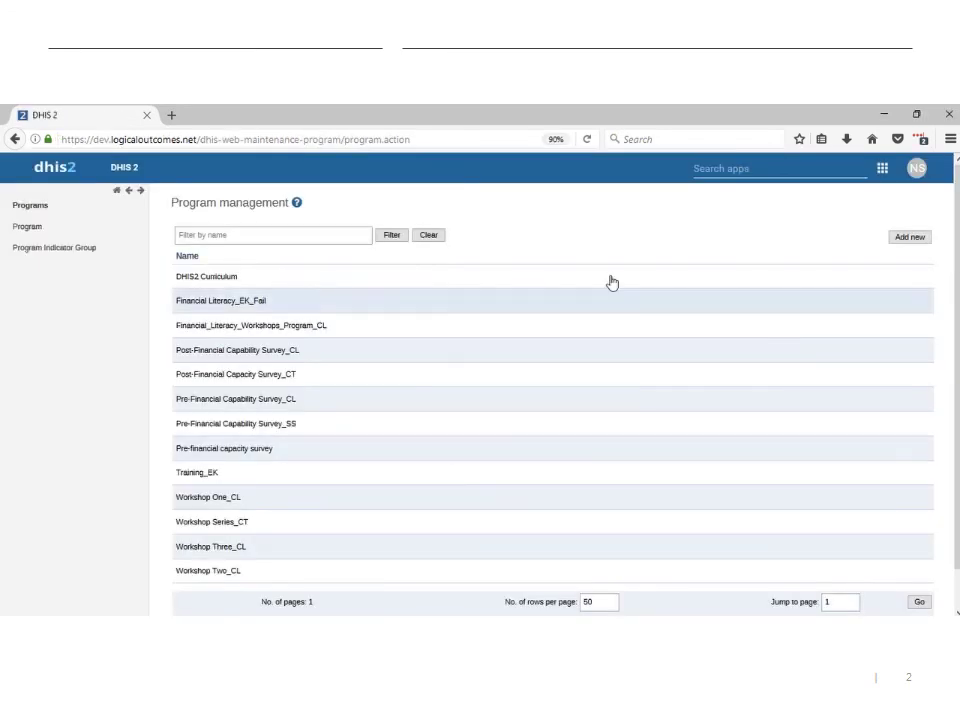
# - Go to user role management in the Users app and open the Data entry clerk_SS role for editing
pyautogui.click(883, 172)
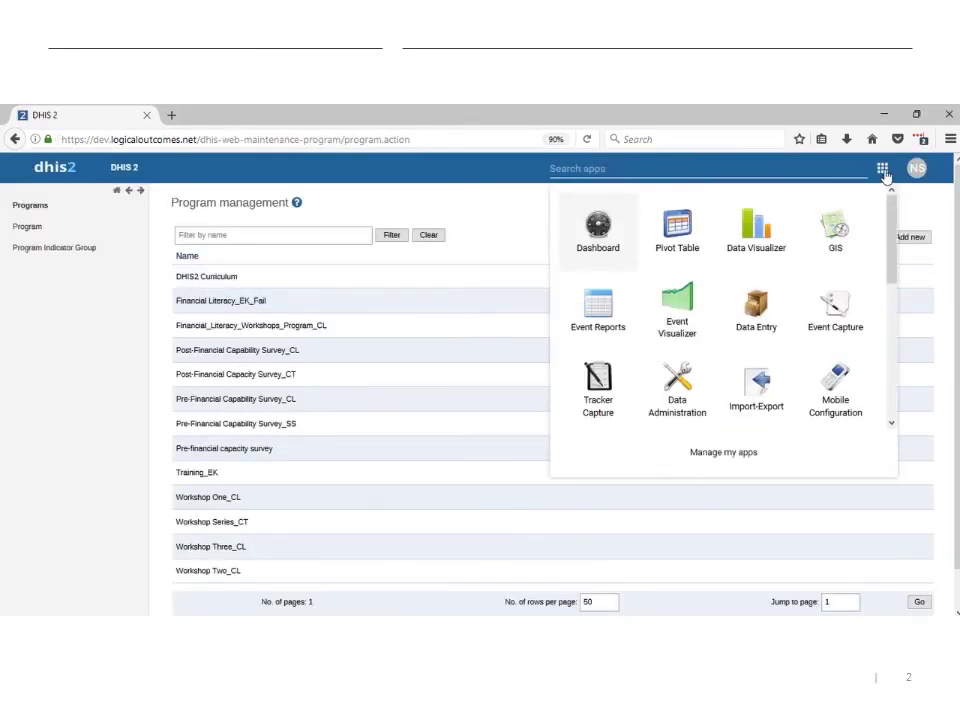
pyautogui.scroll(-3, 677, 322)
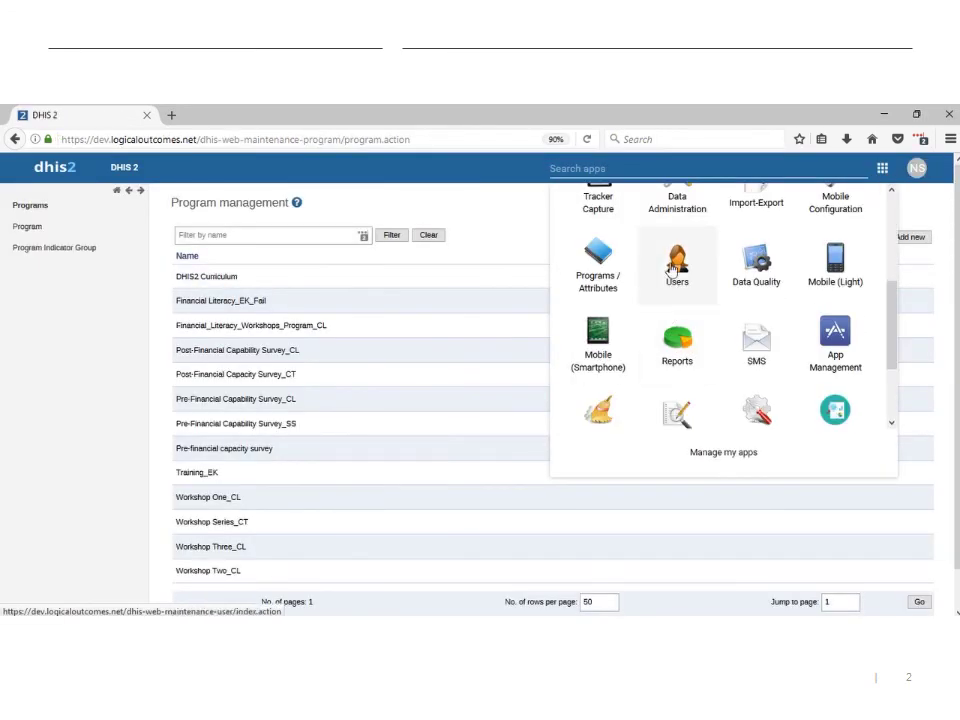
pyautogui.click(673, 268)
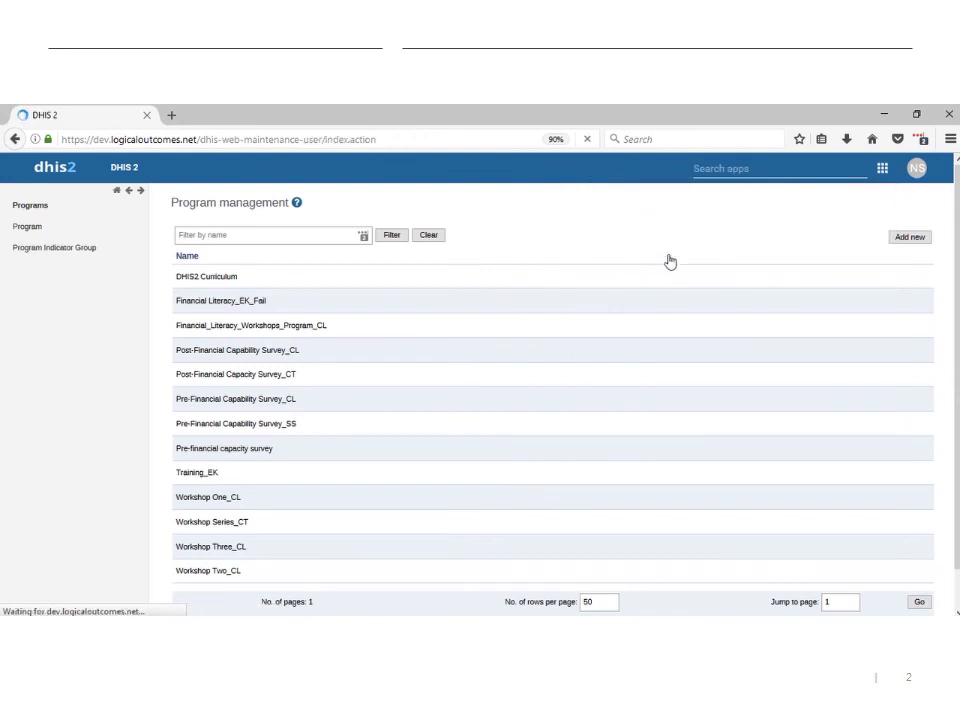
pyautogui.click(299, 320)
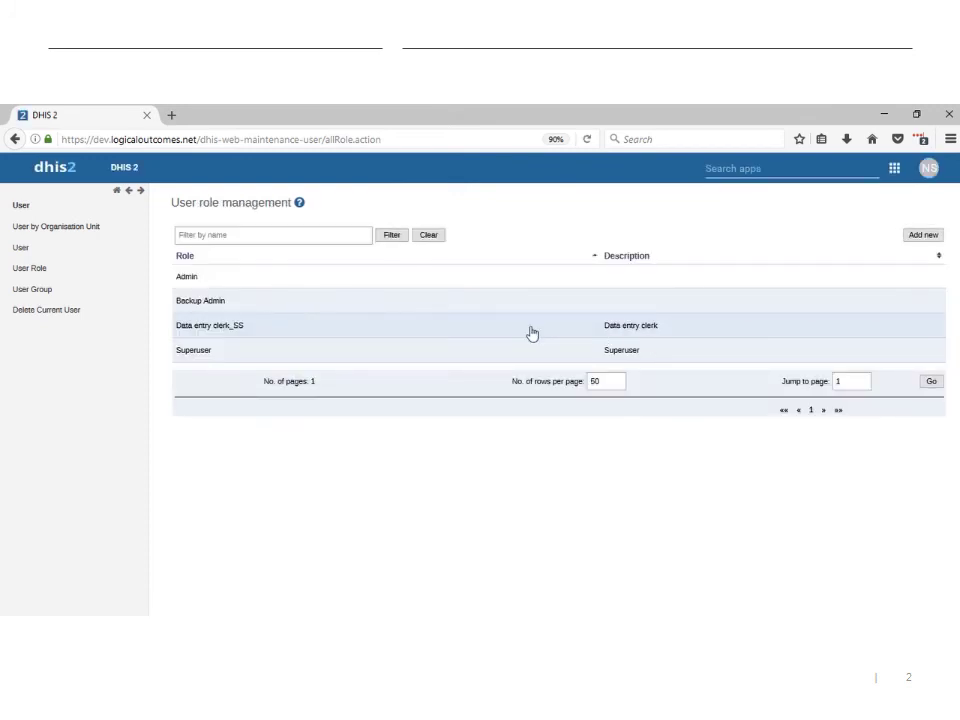
pyautogui.click(377, 327)
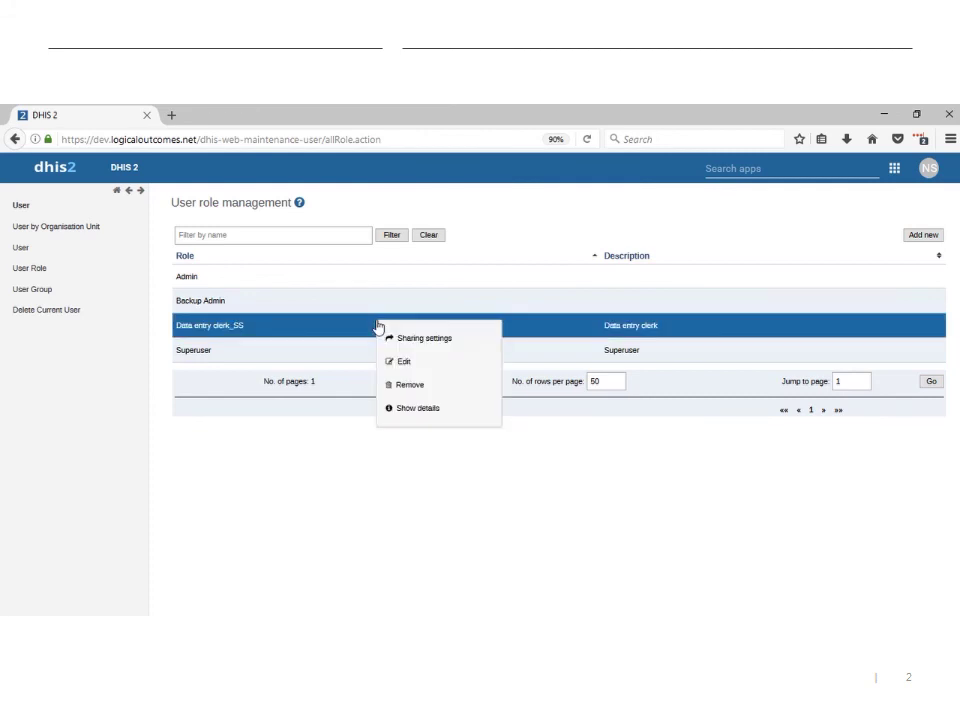
pyautogui.click(404, 367)
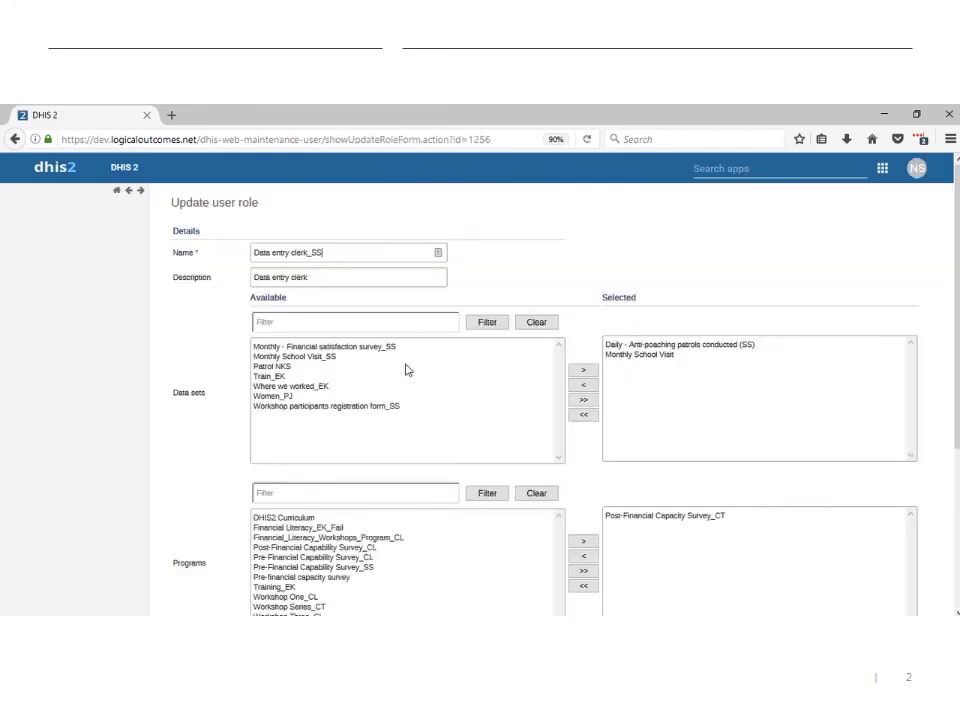
# - Add the Pre-financial capacity survey program to the role's selected programs and save the role
pyautogui.scroll(-3, 407, 368)
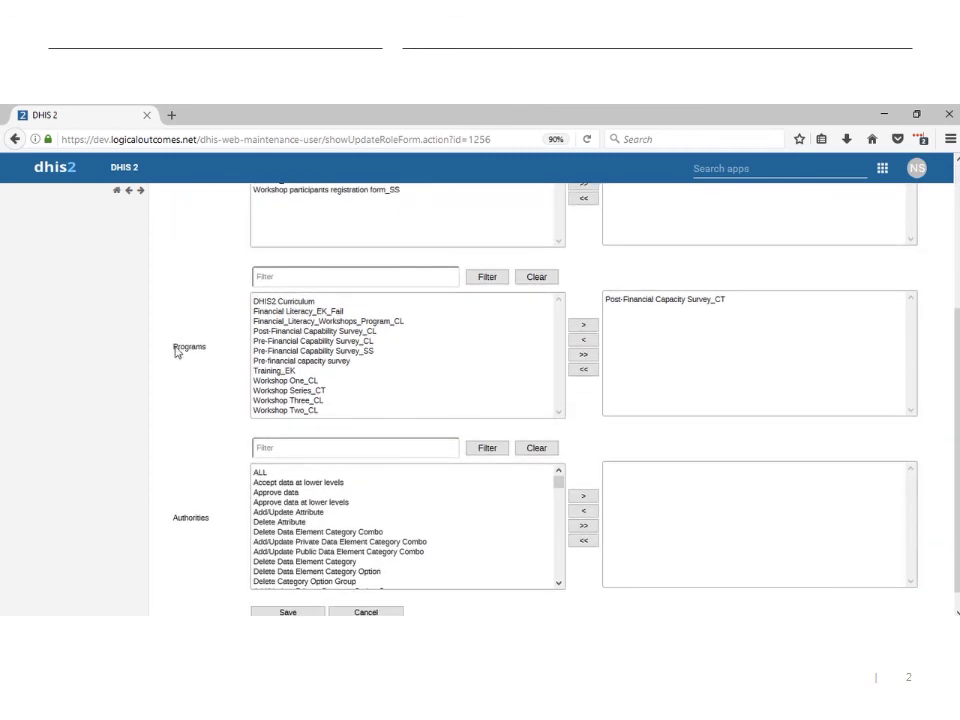
pyautogui.moveTo(172, 347); pyautogui.dragTo(222, 357)
pyautogui.click(217, 359)
pyautogui.doubleClick(300, 361)
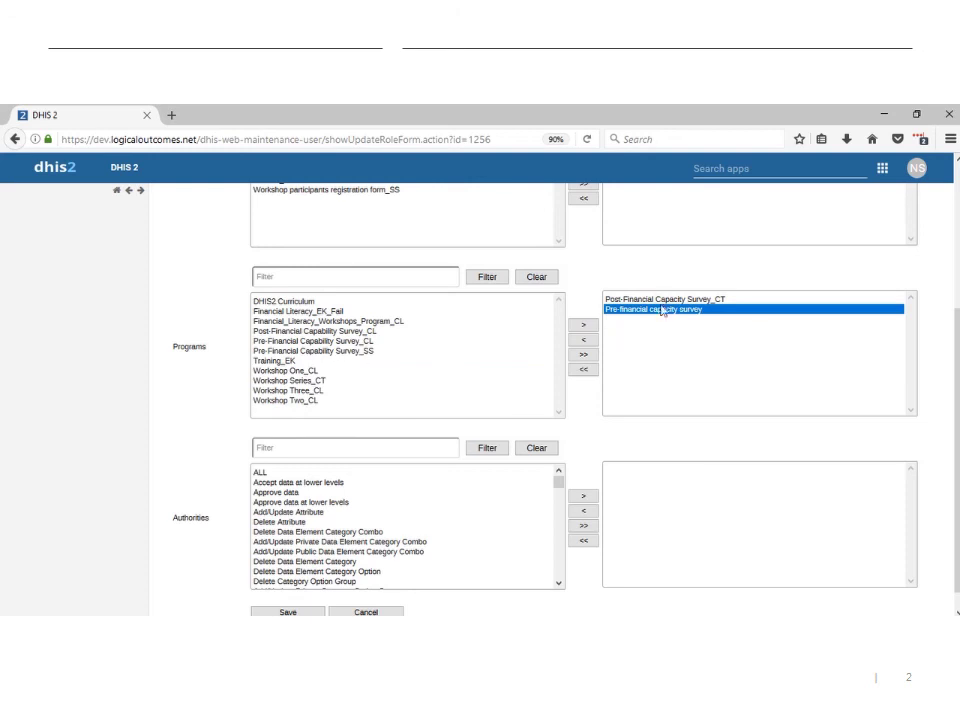
pyautogui.scroll(-1, 366, 408)
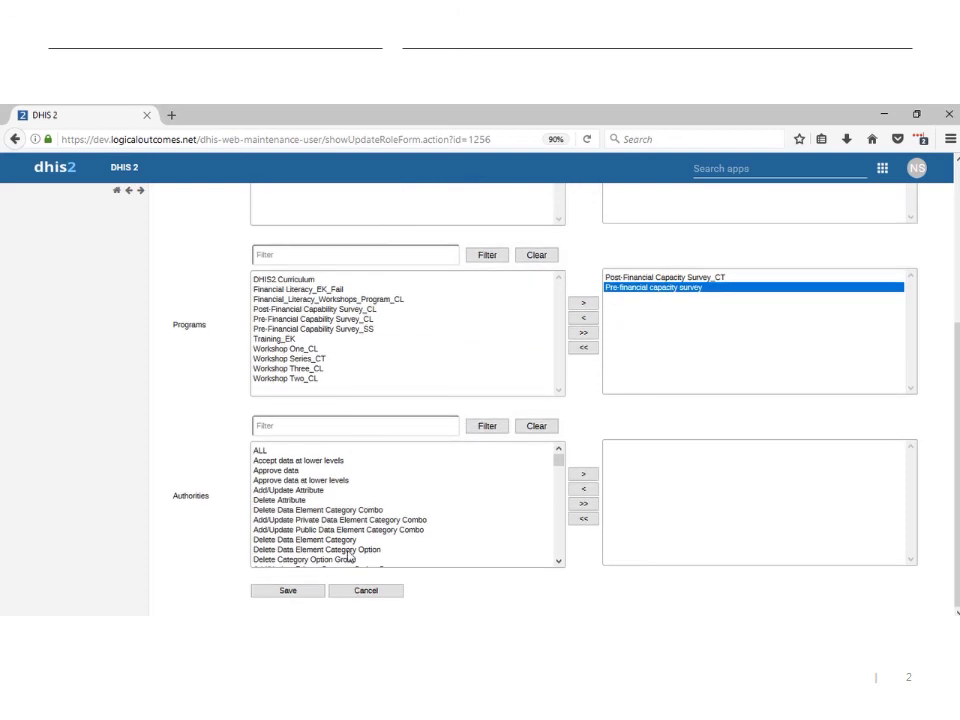
pyautogui.click(304, 589)
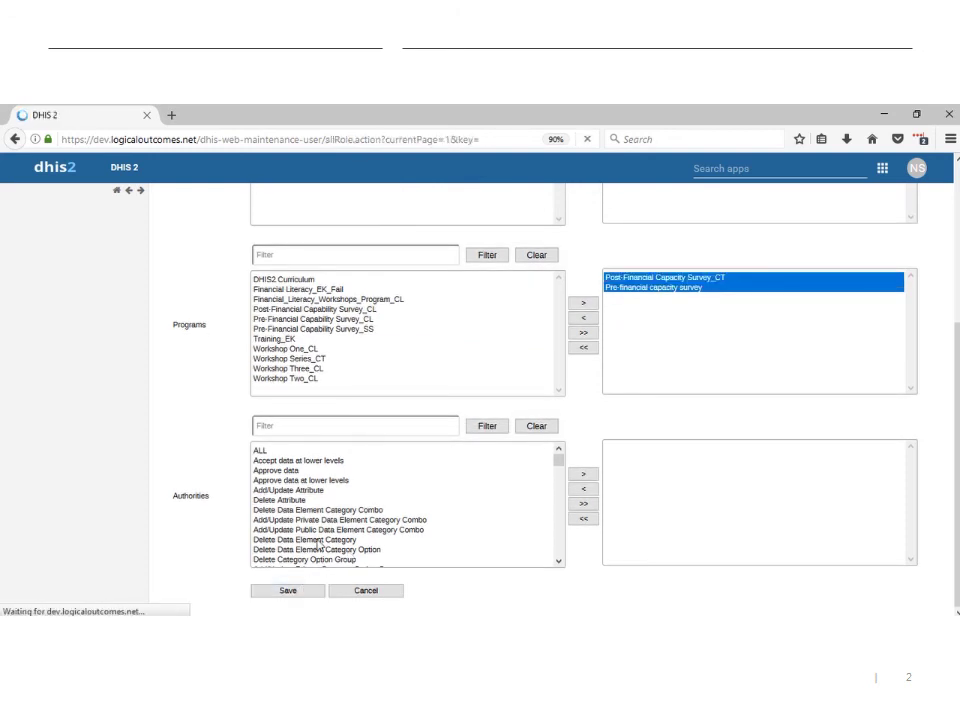